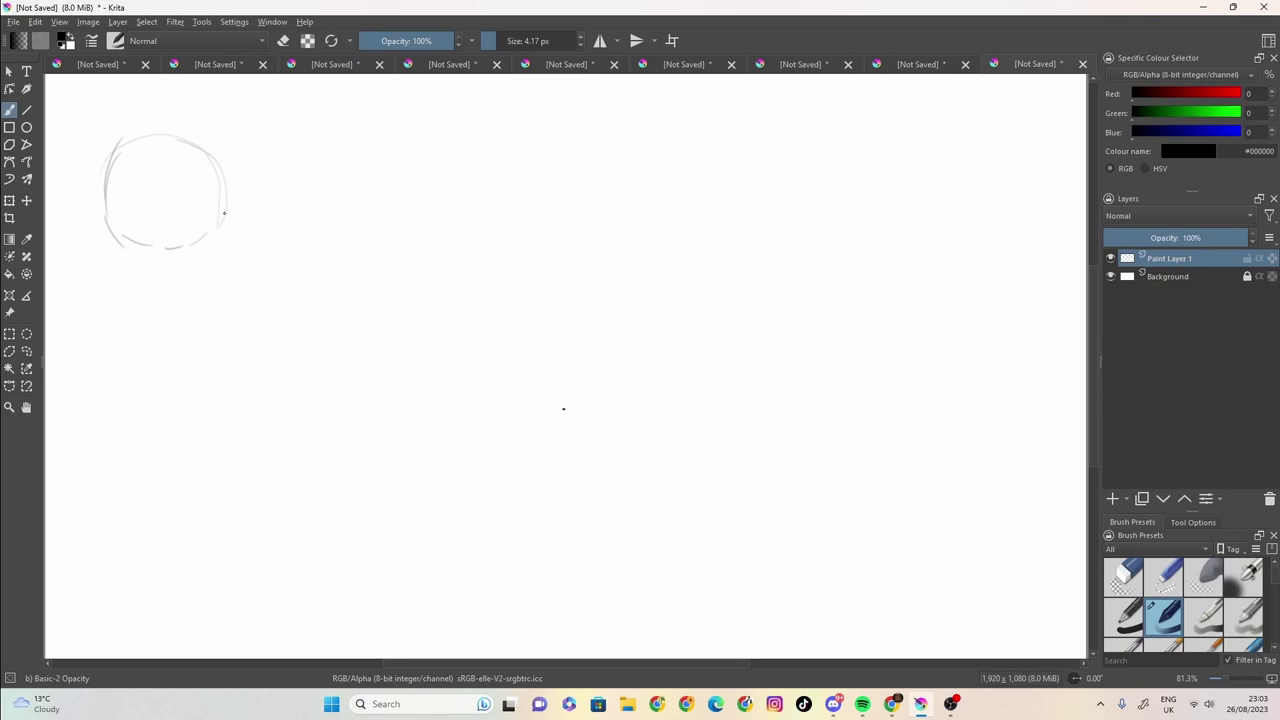
Step: Sketch a three-quarter head construction with a circular cranium, side plane, ear, brow line, centre line and tapered jaw
mouse_move(226, 192)
mouse_down()
mouse_move(190, 129)
mouse_move(222, 171)
mouse_move(184, 169)
mouse_move(178, 196)
mouse_move(219, 211)
mouse_up()
mouse_move(197, 151)
mouse_down()
mouse_move(197, 239)
mouse_move(223, 194)
mouse_move(197, 237)
mouse_up()
drag(103, 203, 166, 217)
mouse_move(178, 138)
mouse_down()
mouse_move(140, 165)
mouse_move(133, 252)
mouse_up()
drag(139, 206, 142, 296)
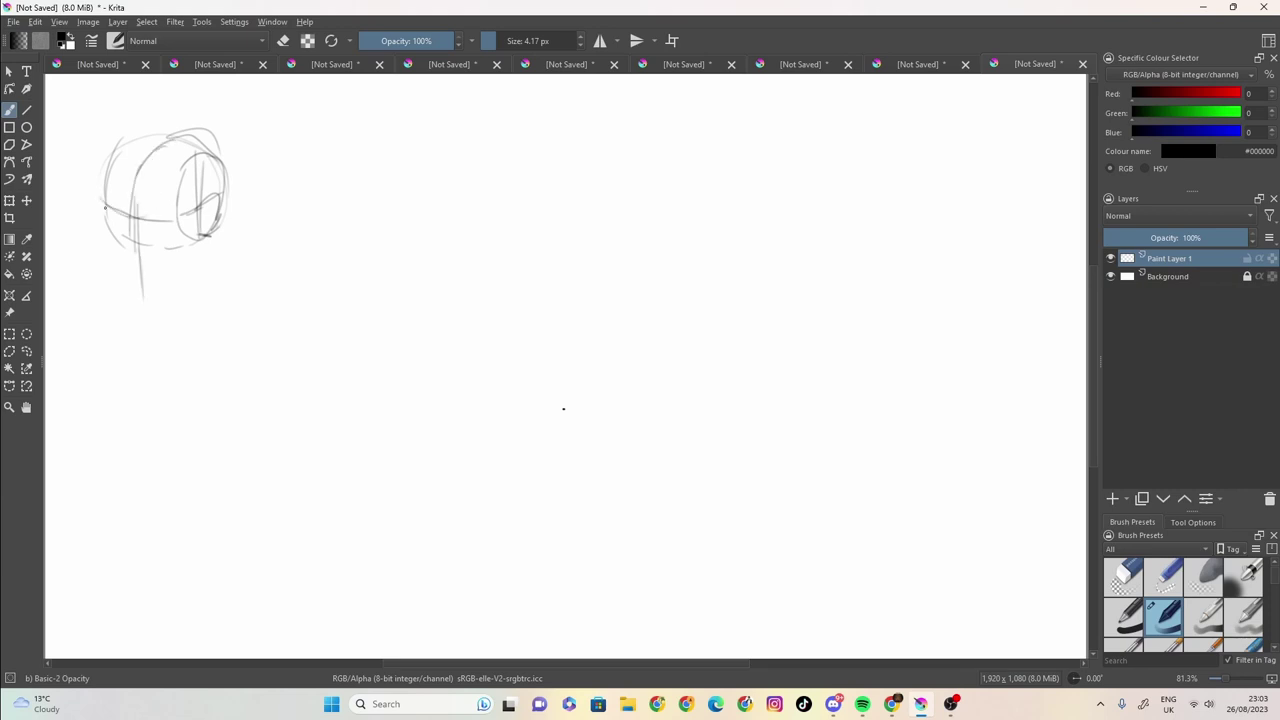
mouse_move(104, 200)
mouse_down()
mouse_move(129, 300)
mouse_move(127, 287)
mouse_move(172, 286)
mouse_up()
mouse_move(199, 232)
mouse_down()
mouse_move(165, 287)
mouse_move(128, 291)
mouse_move(107, 173)
mouse_move(166, 133)
mouse_move(153, 132)
mouse_move(227, 172)
mouse_up()
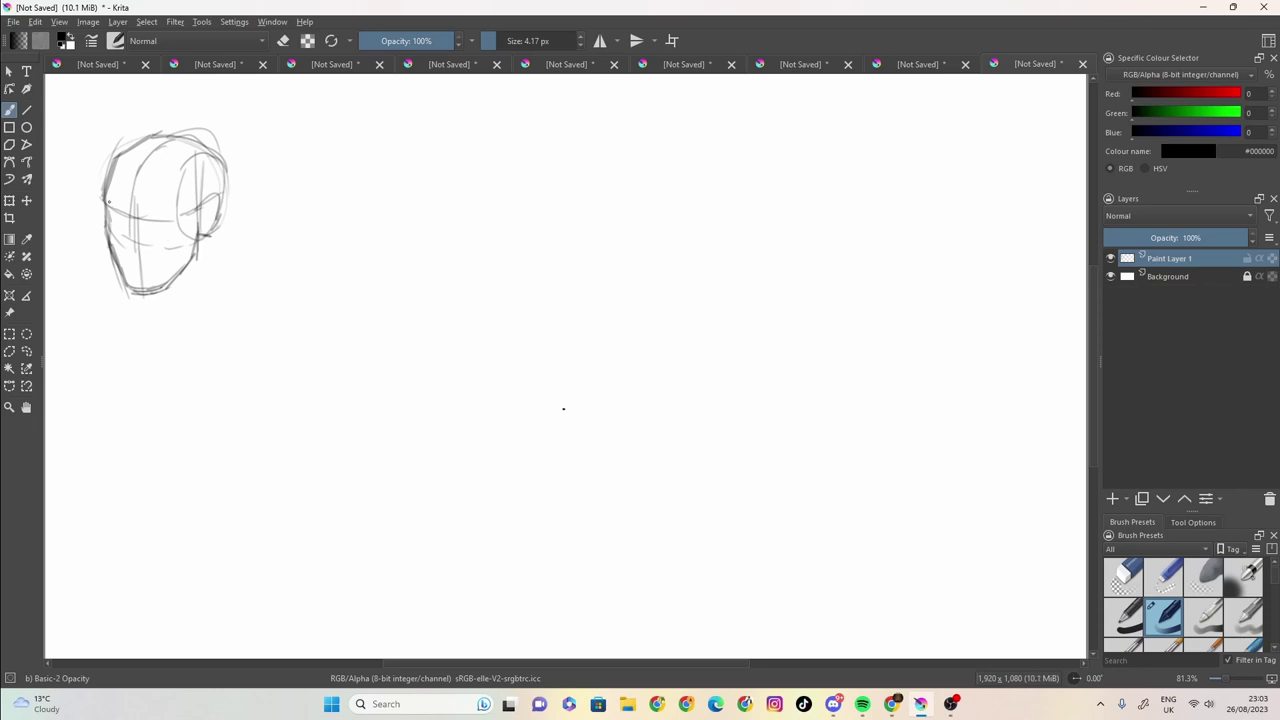
Step: Draw the three-quarter face's angled eyebrows, eyes, nose and slight smile on the construction guides
mouse_move(109, 201)
mouse_down()
mouse_move(127, 222)
mouse_move(178, 214)
mouse_move(184, 227)
mouse_move(129, 219)
mouse_up()
mouse_move(115, 209)
mouse_down()
mouse_move(127, 219)
mouse_move(108, 228)
mouse_move(127, 225)
mouse_move(118, 234)
mouse_move(140, 267)
mouse_move(120, 233)
mouse_move(172, 238)
mouse_up()
mouse_move(157, 236)
mouse_down()
mouse_move(174, 237)
mouse_move(157, 273)
mouse_move(168, 268)
mouse_up()
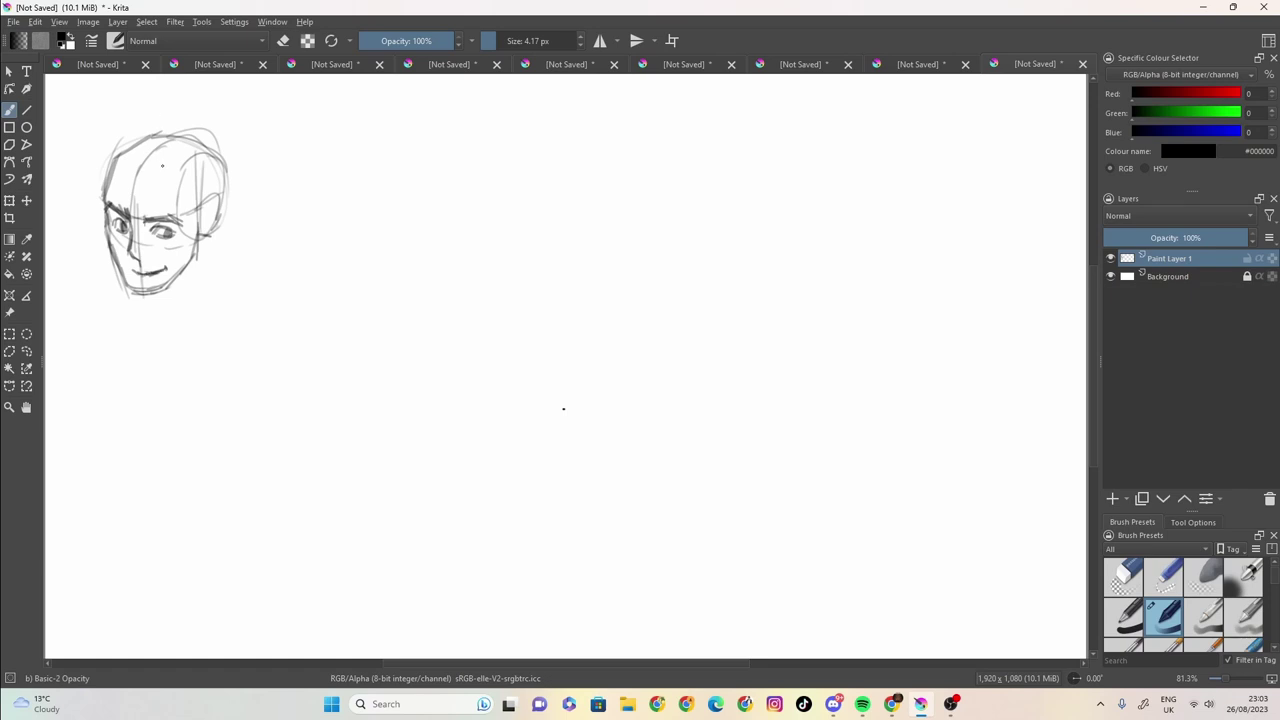
drag(128, 212, 152, 222)
key(ctrl+z)
Step: Sketch the three-quarter head's temple line, jagged hairline and short spiky hair around the crown and back
drag(189, 211, 191, 231)
drag(176, 177, 172, 205)
mouse_move(128, 160)
mouse_down()
mouse_move(176, 176)
mouse_move(107, 181)
mouse_move(137, 129)
mouse_move(139, 175)
mouse_up()
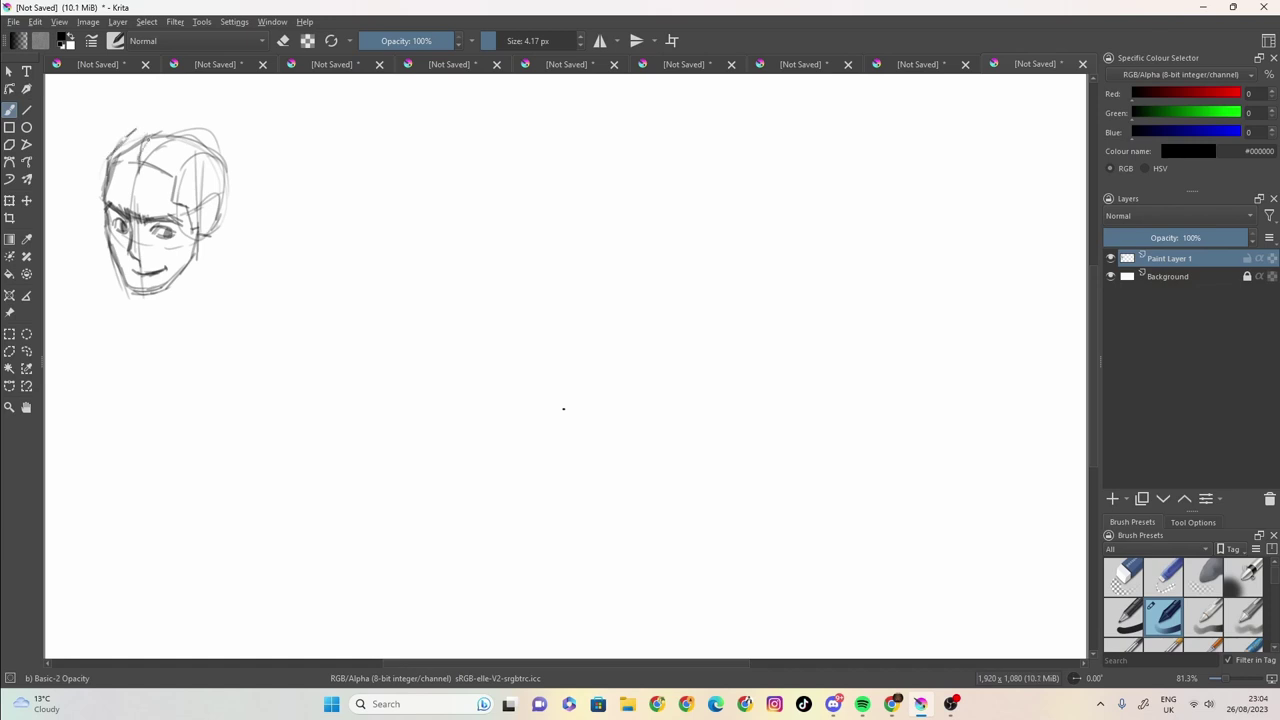
mouse_move(136, 131)
mouse_down()
mouse_move(188, 110)
mouse_move(150, 112)
mouse_move(226, 131)
mouse_move(238, 195)
mouse_move(212, 235)
mouse_move(207, 201)
mouse_move(221, 197)
mouse_up()
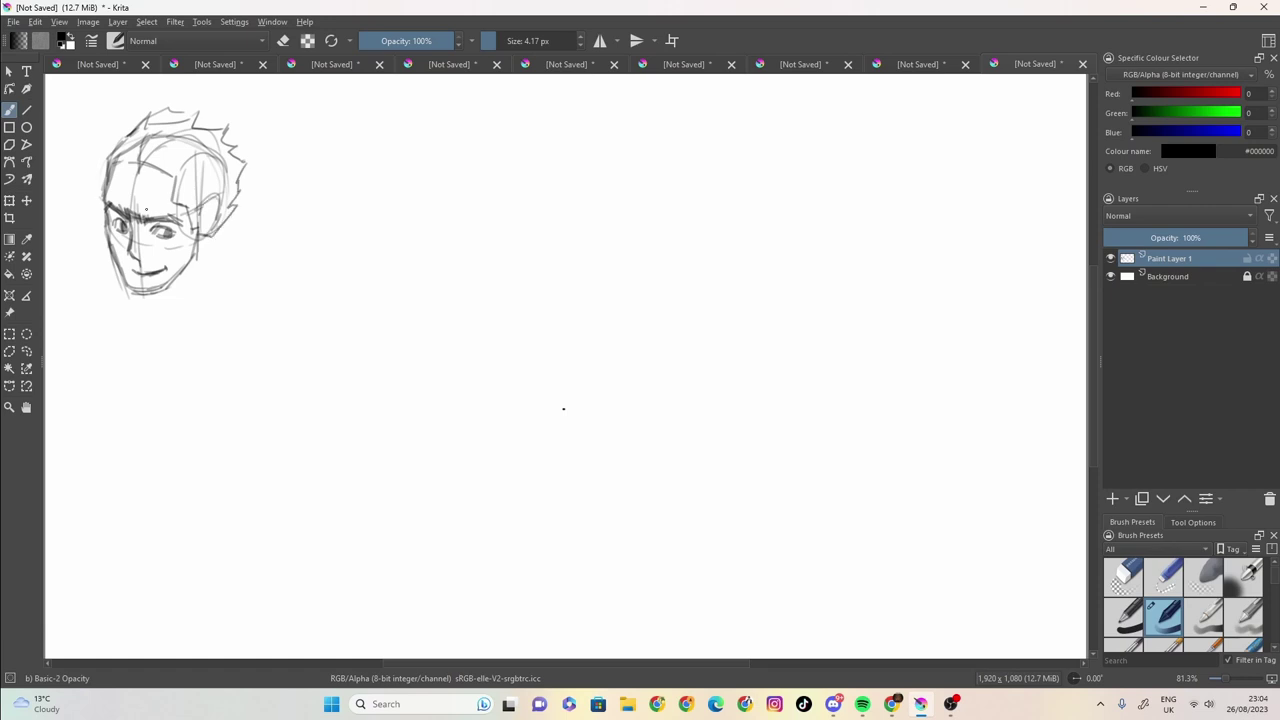
mouse_move(133, 165)
mouse_down()
mouse_move(172, 158)
mouse_move(160, 176)
mouse_move(186, 206)
mouse_up()
Step: Sketch the three-quarter head's neck with shading under the jaw, sloping shoulders and a V-shaped neckline
mouse_move(208, 237)
mouse_down()
mouse_move(205, 268)
mouse_move(147, 297)
mouse_move(162, 336)
mouse_up()
mouse_move(194, 262)
mouse_down()
mouse_move(160, 322)
mouse_move(155, 309)
mouse_up()
mouse_move(167, 283)
mouse_down()
mouse_move(113, 336)
mouse_move(150, 354)
mouse_up()
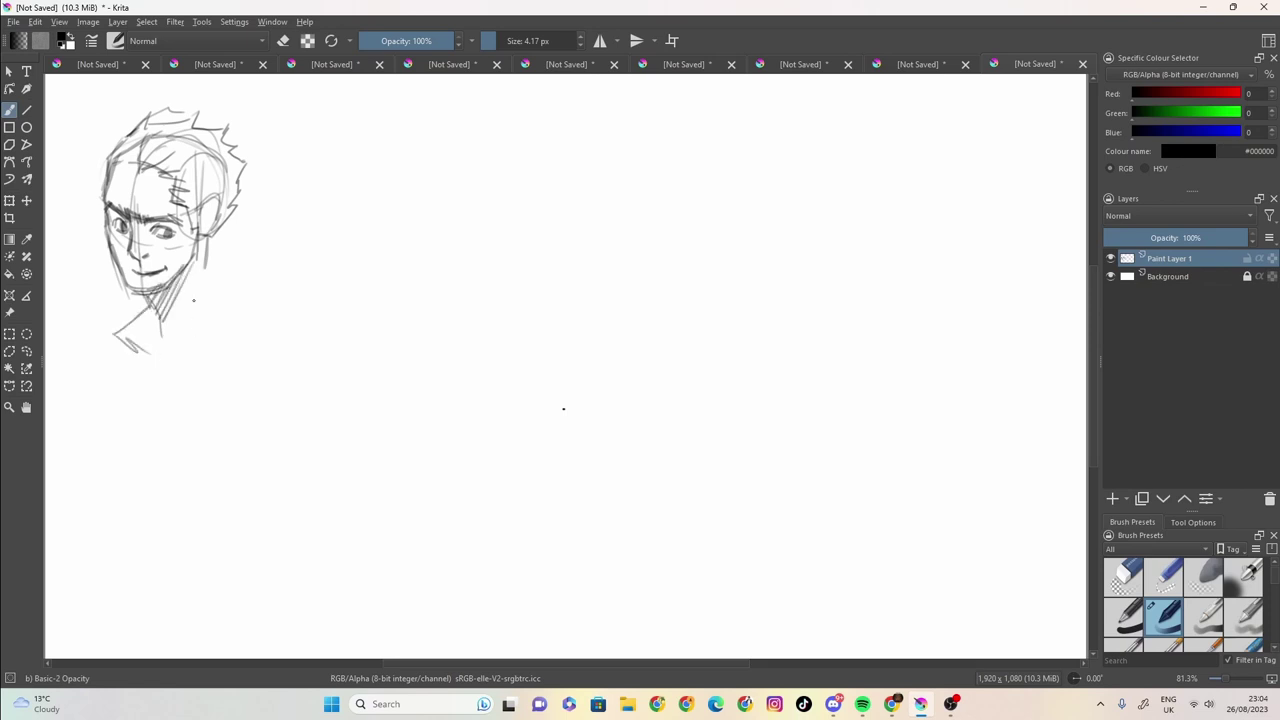
mouse_move(211, 234)
mouse_down()
mouse_move(208, 300)
mouse_move(143, 305)
mouse_move(214, 306)
mouse_move(236, 353)
mouse_up()
mouse_move(125, 341)
mouse_down()
mouse_move(183, 368)
mouse_move(226, 355)
mouse_up()
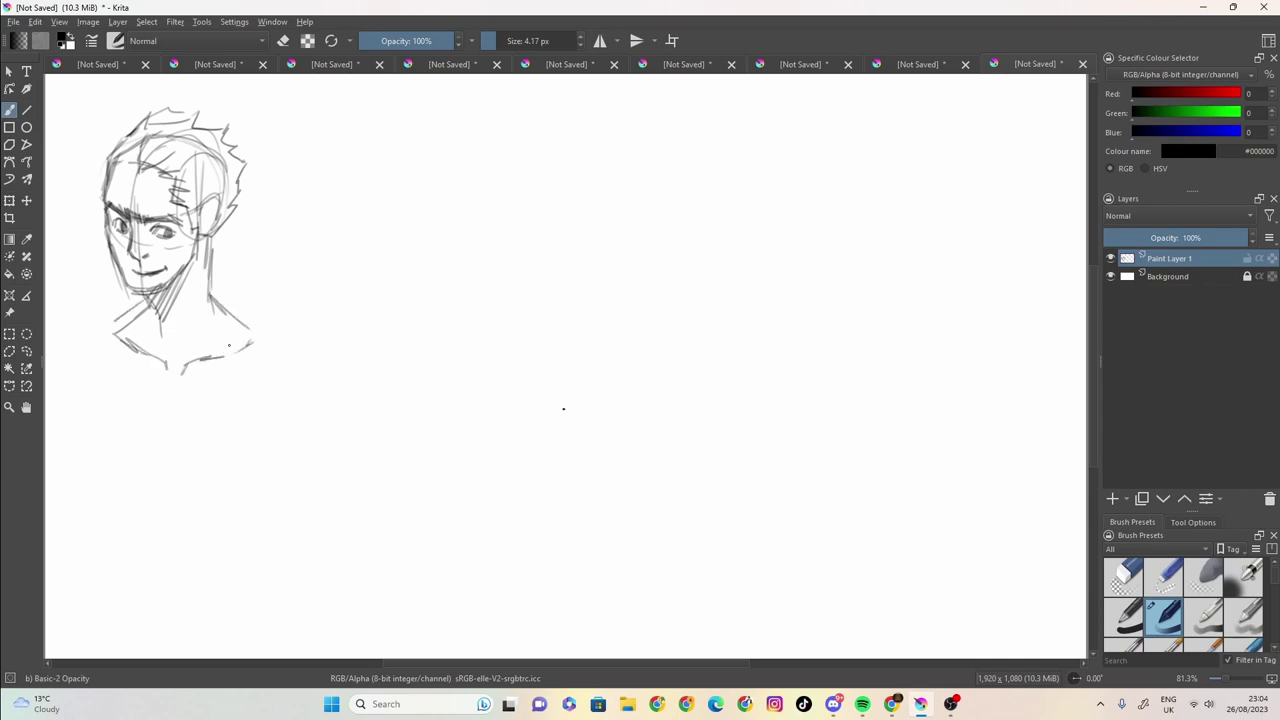
Step: Add short hair strokes at the forehead's far side and faint horizontal guide marks beside the head
drag(133, 145, 117, 170)
drag(123, 158, 112, 170)
drag(346, 124, 388, 112)
Step: Erase the construction lines inside the head's hair area with a 33.30 px eraser
click(283, 40)
key(bracketright)
key(bracketright)
key(bracketright)
key(bracketright)
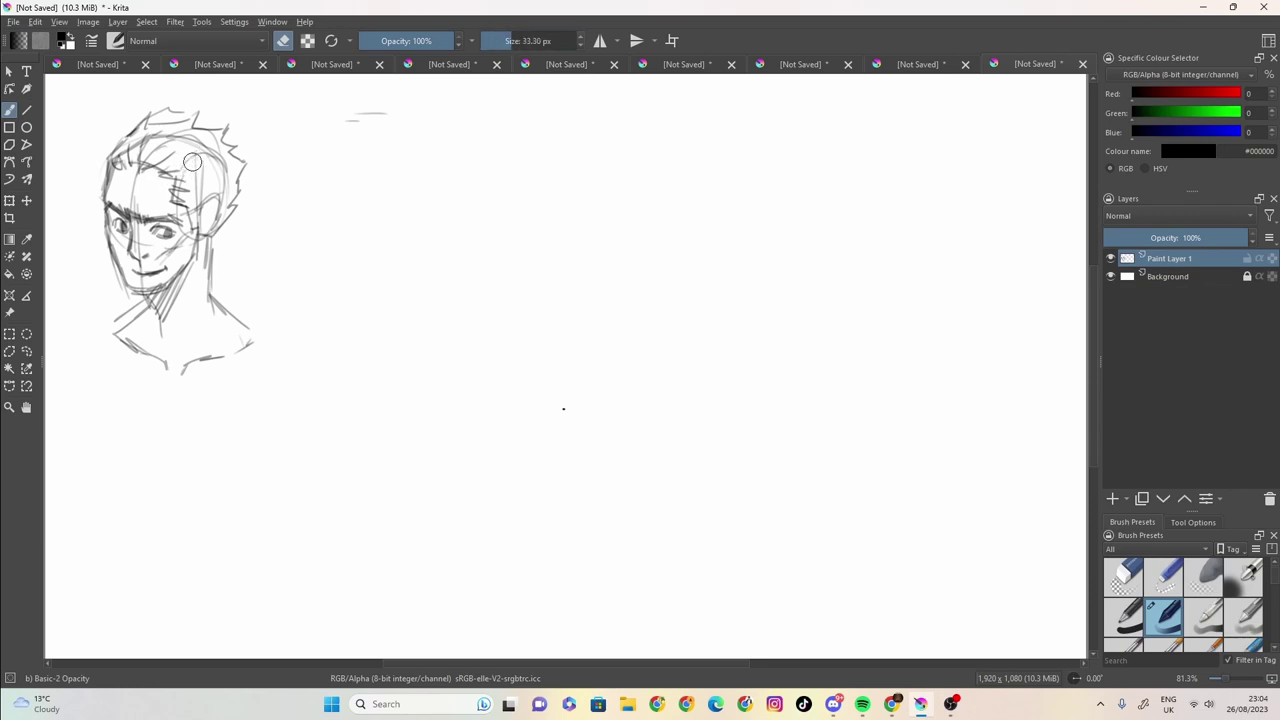
mouse_move(196, 186)
mouse_down()
mouse_move(205, 152)
mouse_move(220, 165)
mouse_move(173, 138)
mouse_move(135, 145)
mouse_move(156, 147)
mouse_up()
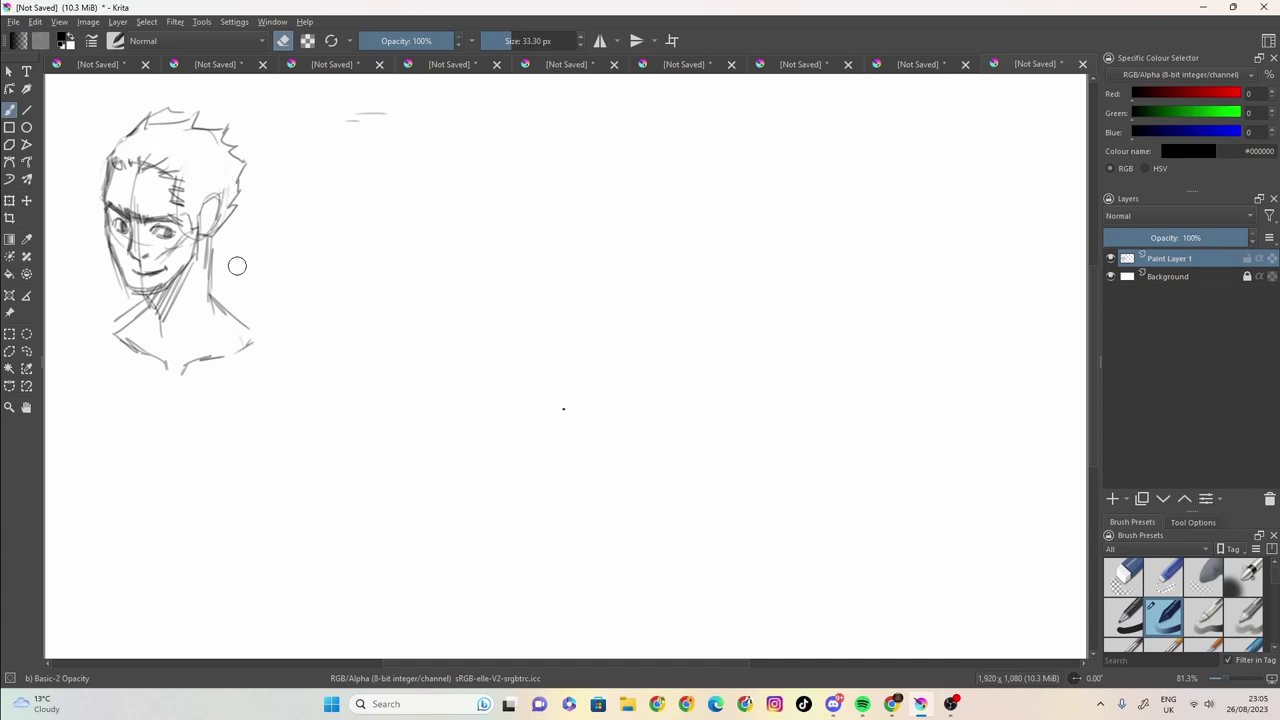
Step: Return to painting with a 4.74 px brush and add hair strokes behind the three-quarter head's ear
drag(516, 42, 496, 43)
key(e)
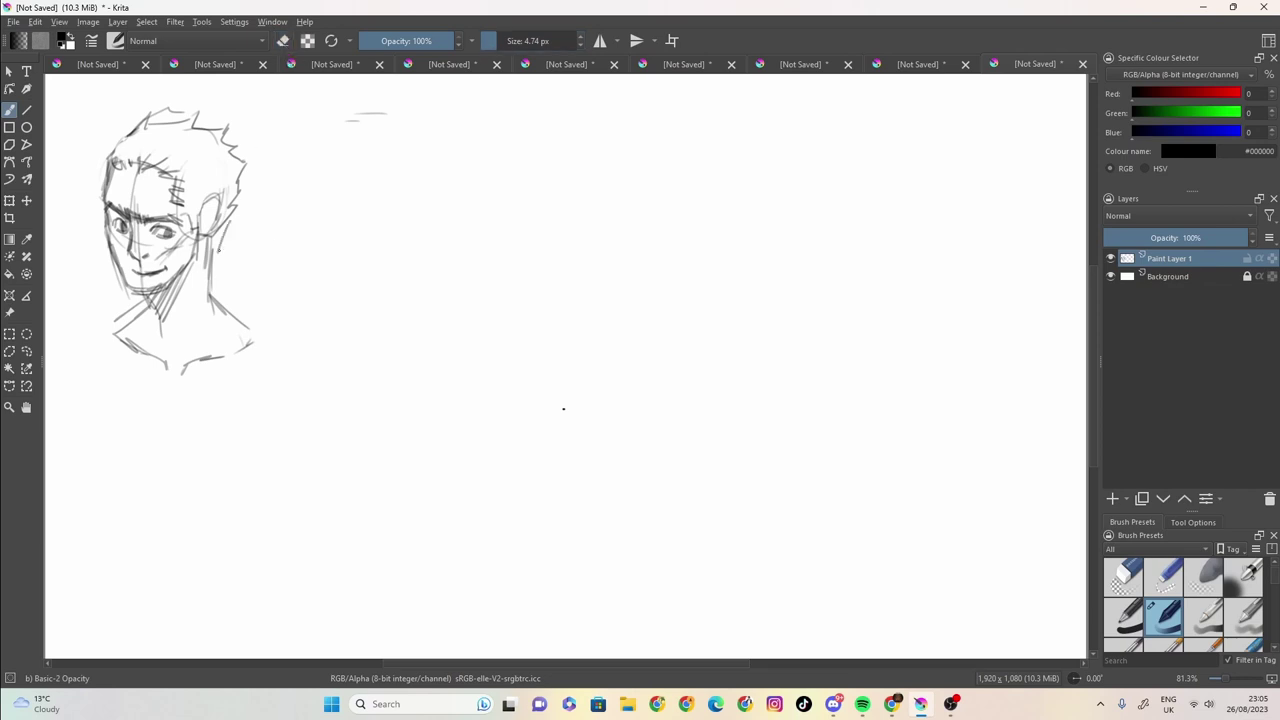
drag(222, 236, 235, 203)
Step: Sketch the top edge and first long vertical side of a grid beside the three-quarter portrait
mouse_move(430, 101)
mouse_down()
mouse_move(293, 103)
mouse_move(445, 103)
mouse_move(309, 108)
mouse_move(314, 162)
mouse_up()
drag(314, 114, 314, 276)
drag(315, 168, 314, 334)
drag(307, 214, 307, 388)
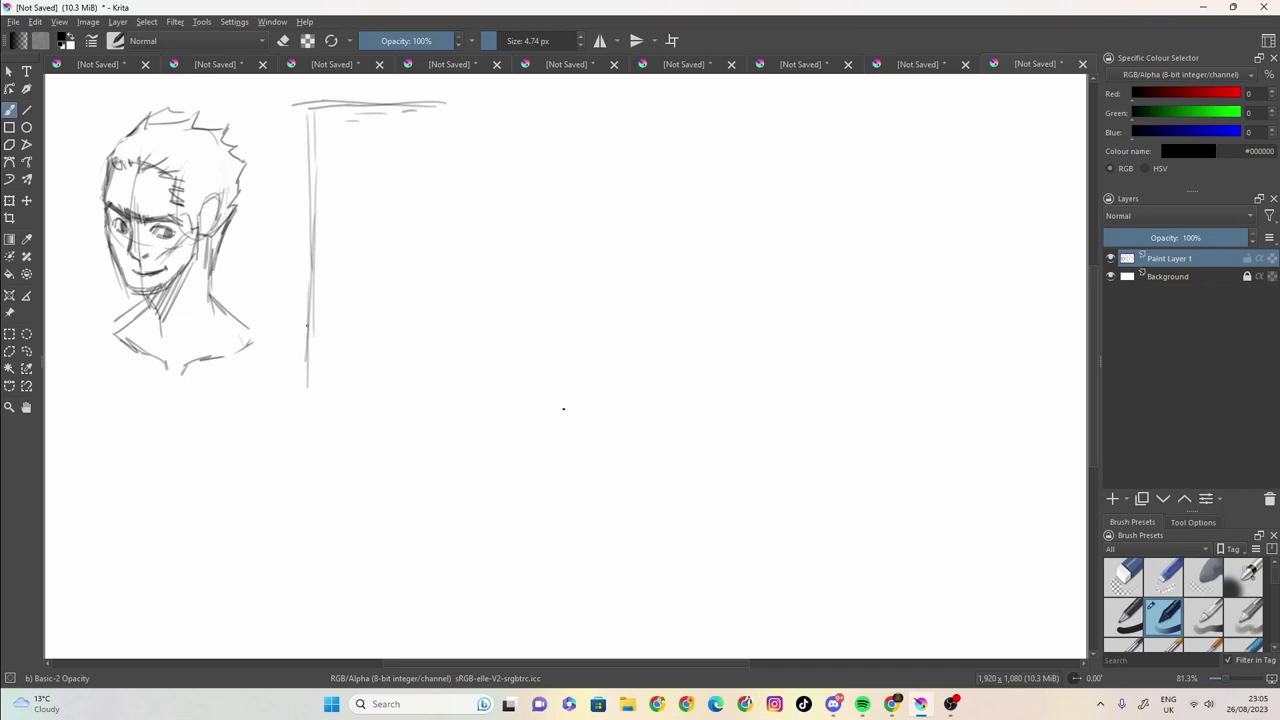
Step: Add three more evenly spaced long vertical lines to the grid, extending its top edge to the last one
drag(367, 102, 370, 228)
drag(368, 144, 364, 362)
drag(365, 244, 361, 395)
drag(366, 326, 361, 386)
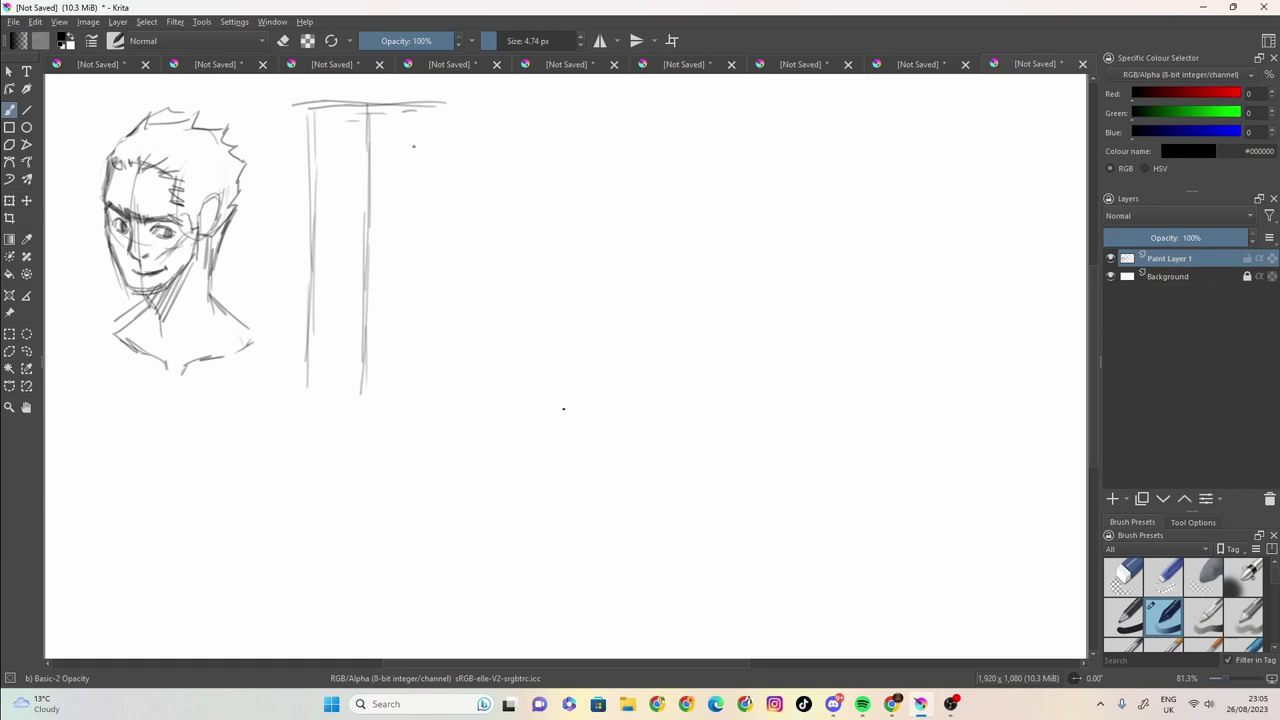
drag(426, 104, 425, 224)
drag(425, 148, 421, 346)
drag(420, 286, 420, 396)
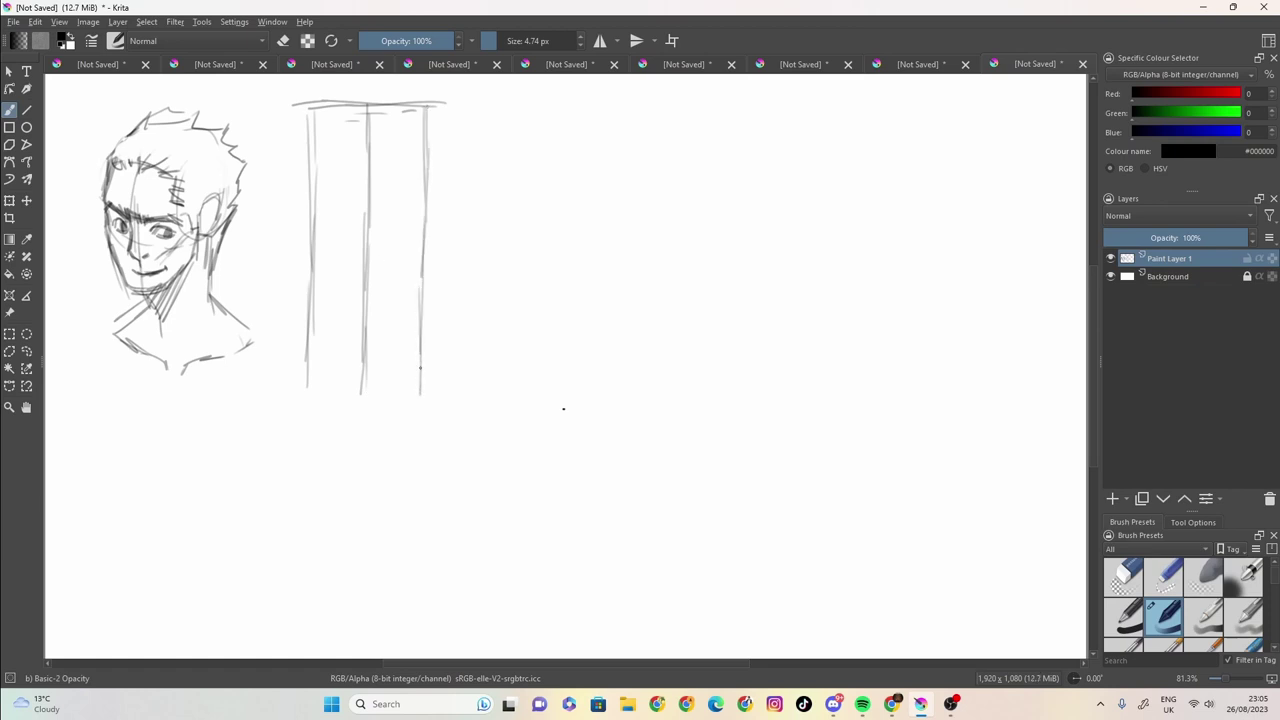
mouse_move(438, 104)
mouse_down()
mouse_move(493, 103)
mouse_move(477, 394)
mouse_up()
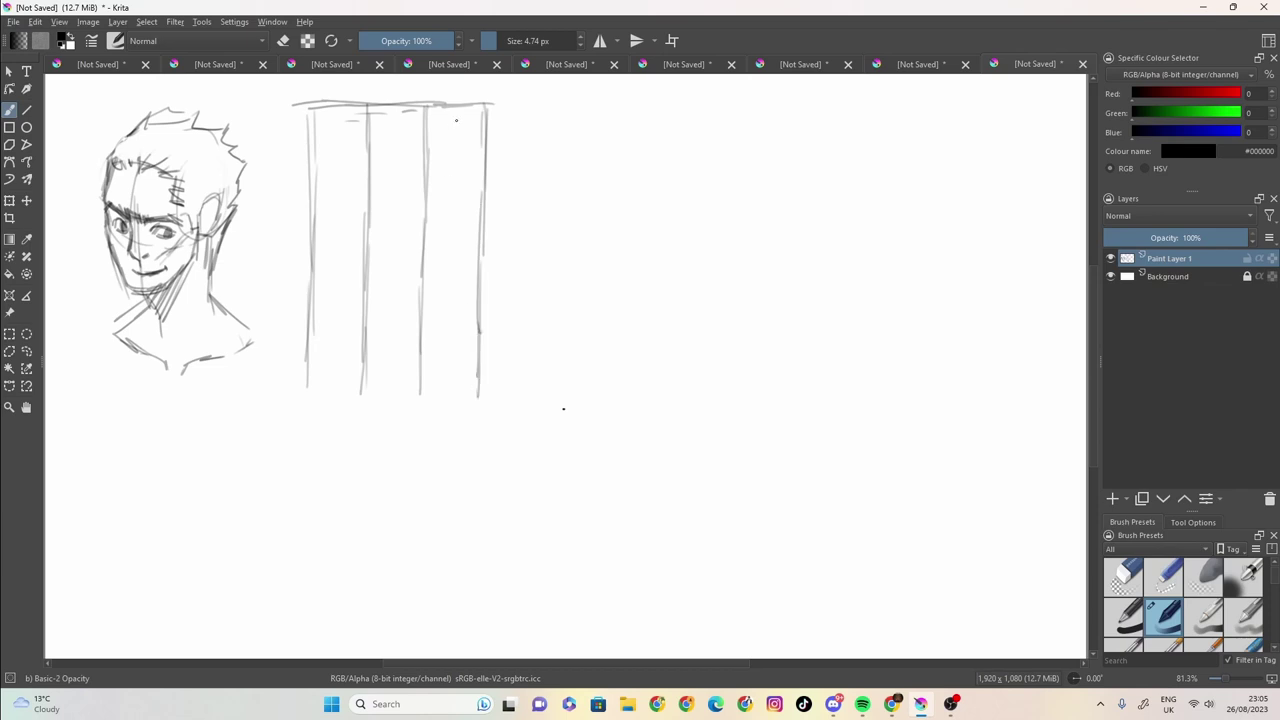
Step: Halve each of the grid's three columns with an intermediate vertical line
drag(456, 106, 450, 316)
drag(455, 216, 447, 404)
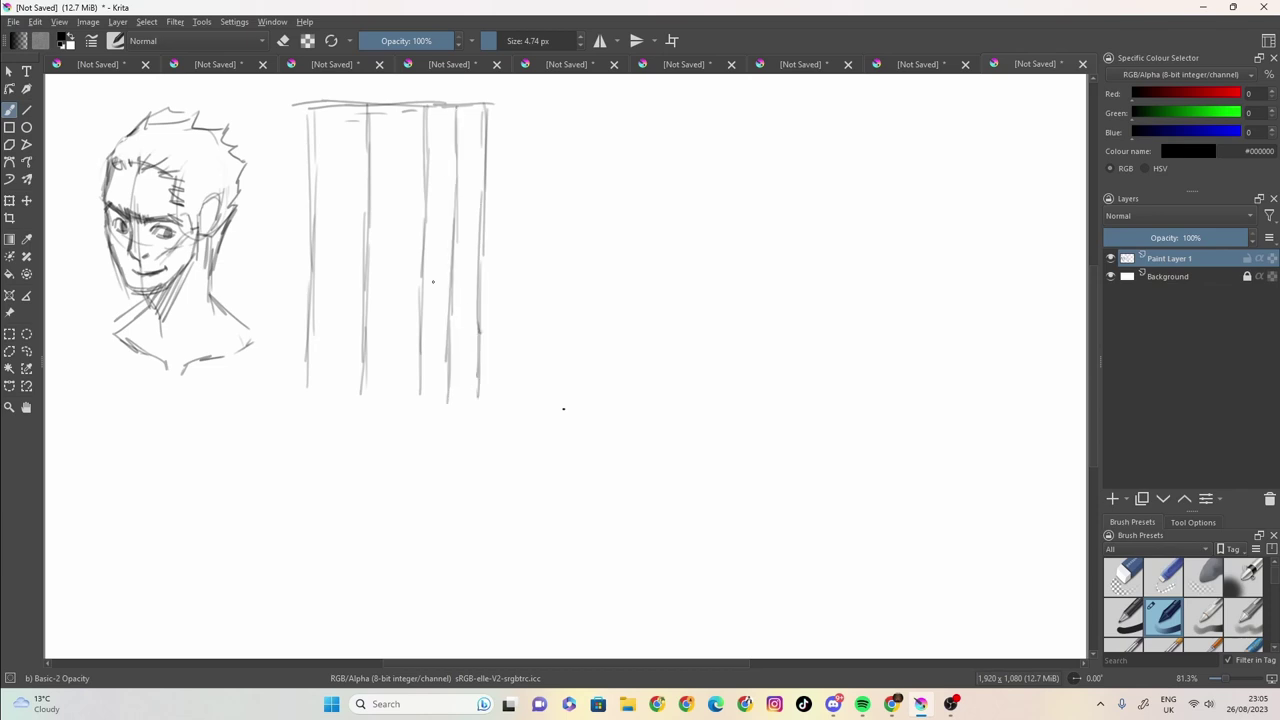
drag(399, 103, 394, 413)
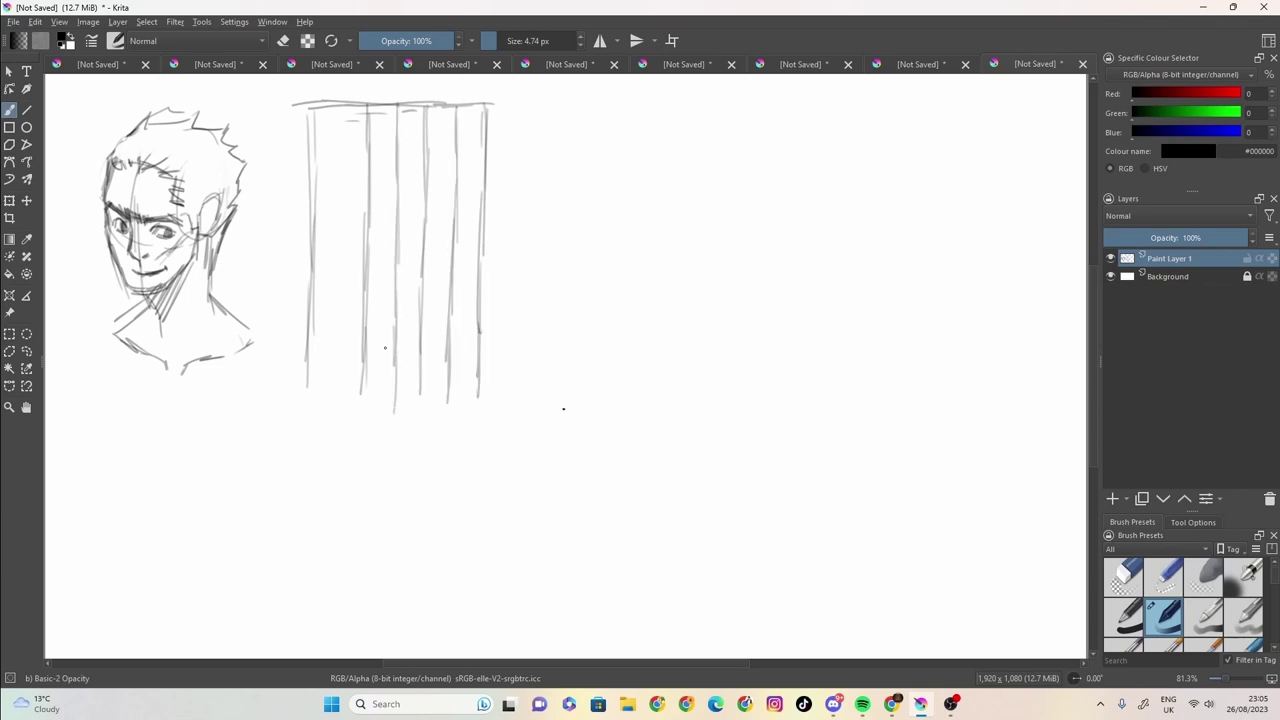
drag(341, 102, 343, 312)
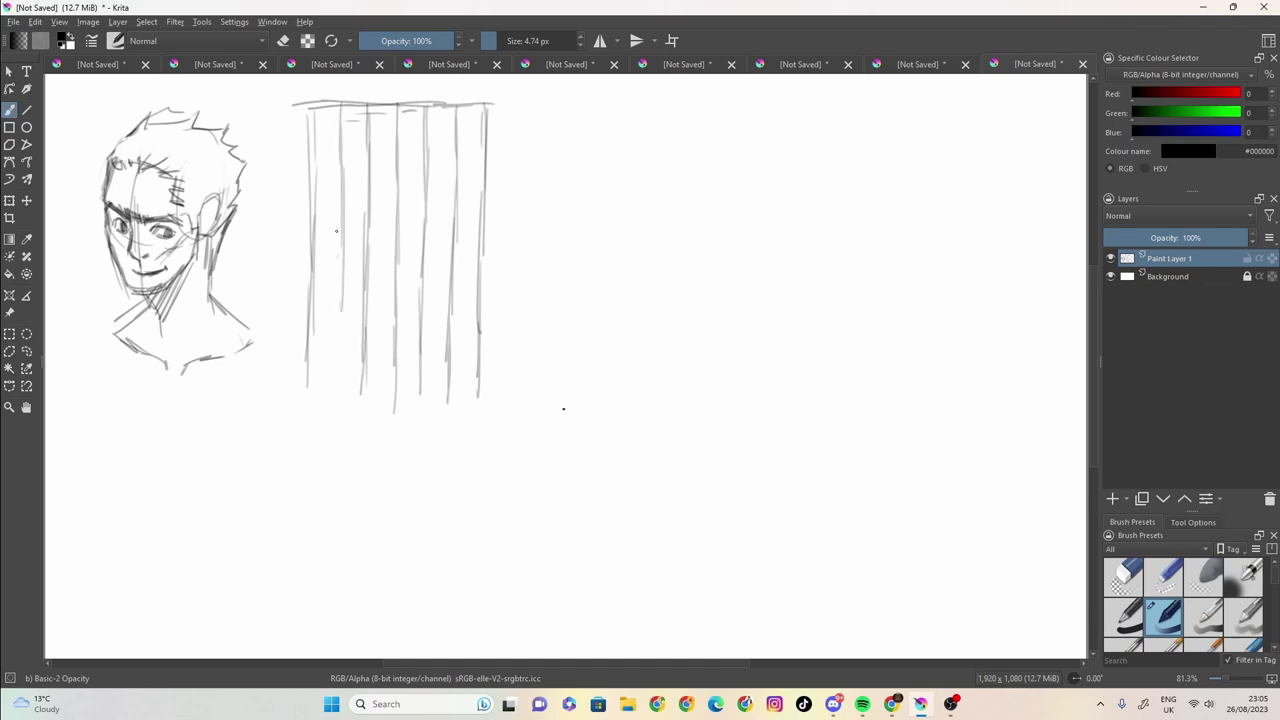
drag(338, 230, 337, 400)
Step: Draw seven horizontal lines across the grid, four main divisions followed by three intermediate ones
drag(485, 141, 310, 139)
drag(485, 203, 304, 203)
drag(484, 268, 312, 272)
drag(478, 335, 308, 337)
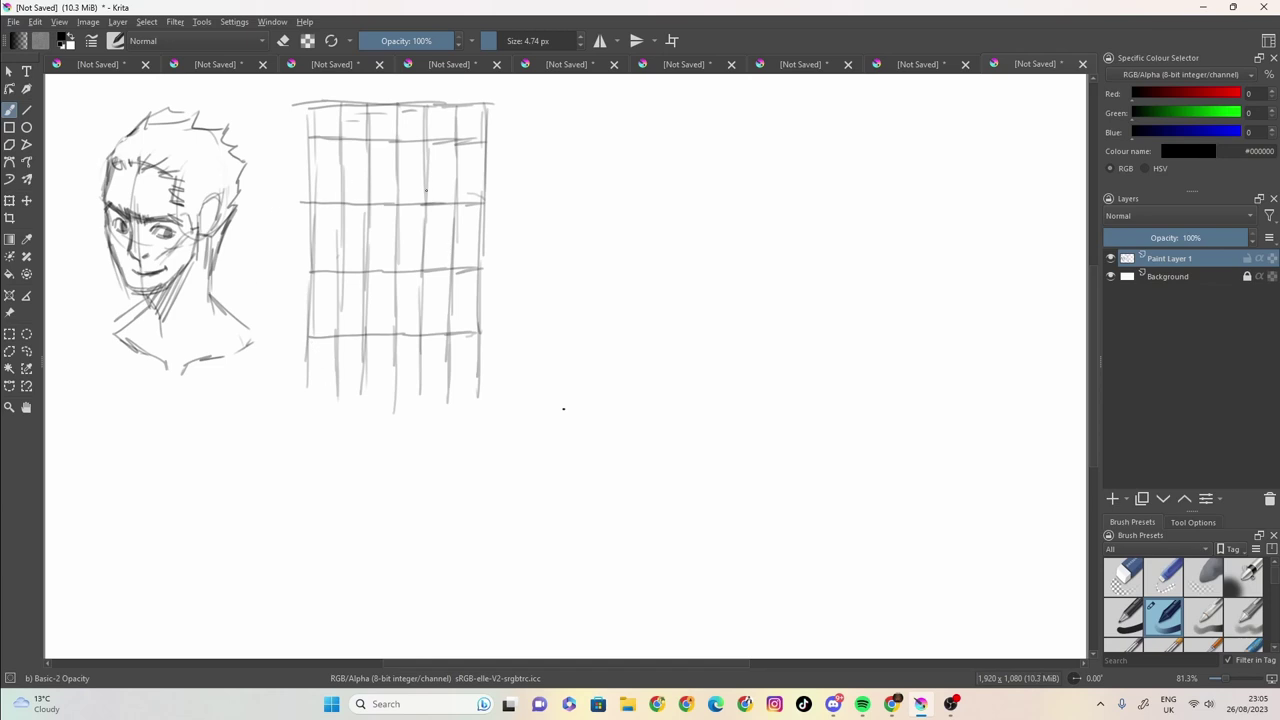
drag(481, 172, 312, 167)
drag(481, 237, 314, 238)
drag(476, 303, 305, 301)
Step: Outline a front-facing head on the grid with a rounded cranium, side contours and narrowing chin
mouse_move(412, 111)
mouse_down()
mouse_move(380, 108)
mouse_move(322, 172)
mouse_move(328, 198)
mouse_move(357, 118)
mouse_move(440, 126)
mouse_move(464, 186)
mouse_move(452, 125)
mouse_move(410, 106)
mouse_up()
mouse_move(466, 180)
mouse_down()
mouse_move(474, 240)
mouse_move(460, 268)
mouse_move(405, 335)
mouse_move(369, 326)
mouse_up()
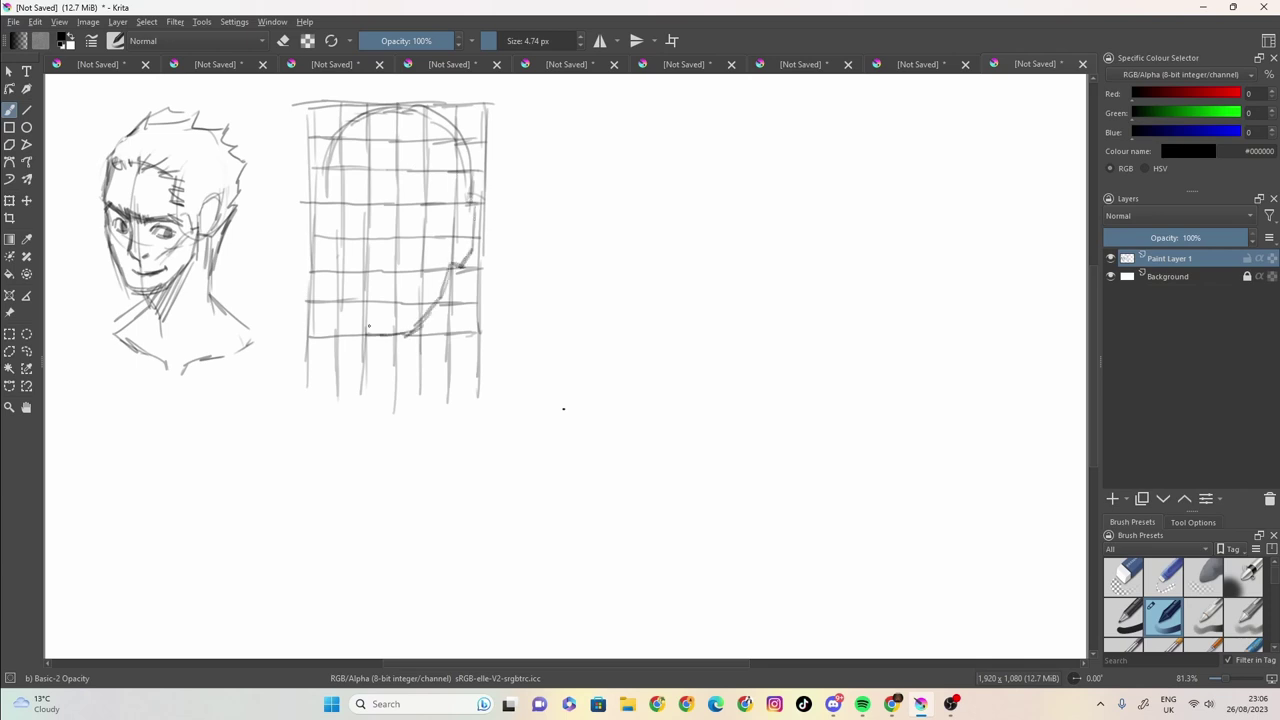
drag(327, 181, 328, 204)
mouse_move(334, 150)
mouse_down()
mouse_move(322, 251)
mouse_move(337, 276)
mouse_move(346, 266)
mouse_move(356, 314)
mouse_move(402, 332)
mouse_move(342, 288)
mouse_up()
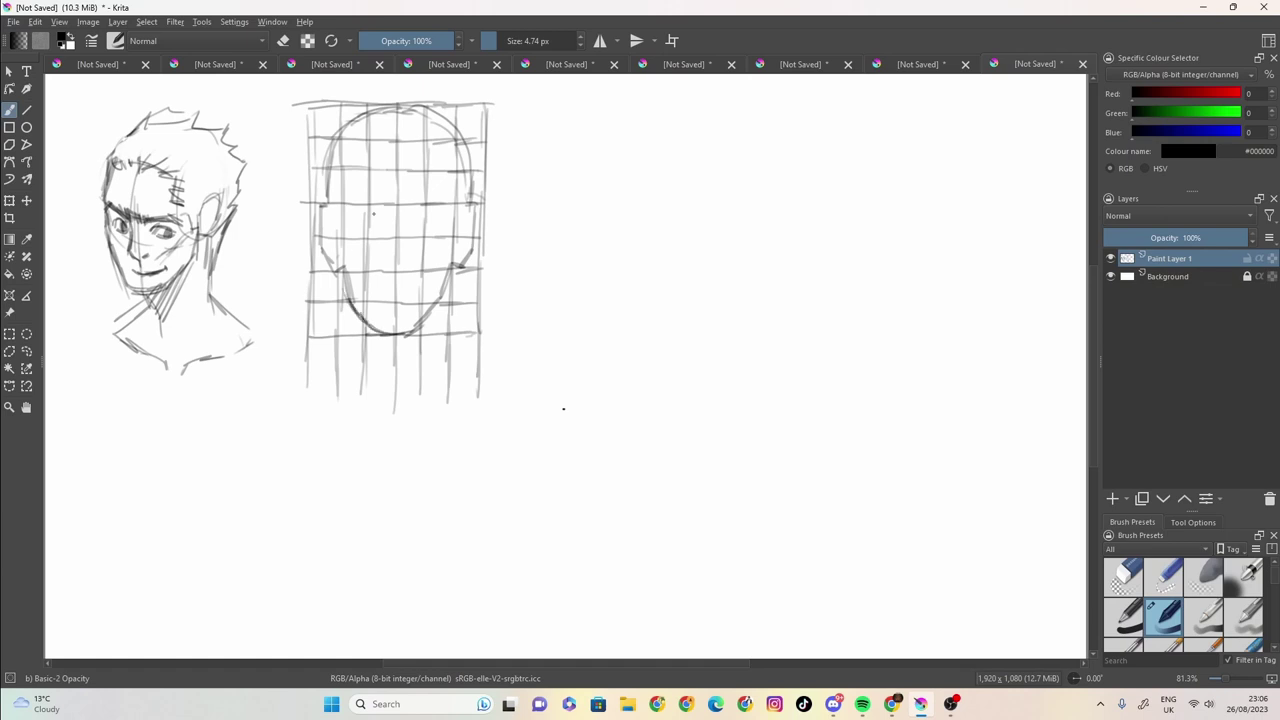
Step: Draw dark angled eyebrows with frown marks between them on the front-facing head's central horizontal line
mouse_move(355, 199)
mouse_down()
mouse_move(385, 211)
mouse_move(372, 200)
mouse_up()
mouse_move(378, 194)
mouse_down()
mouse_move(358, 198)
mouse_move(384, 202)
mouse_up()
mouse_move(414, 203)
mouse_down()
mouse_move(452, 199)
mouse_move(452, 212)
mouse_move(416, 210)
mouse_move(432, 198)
mouse_move(349, 208)
mouse_move(434, 199)
mouse_move(458, 252)
mouse_move(448, 276)
mouse_up()
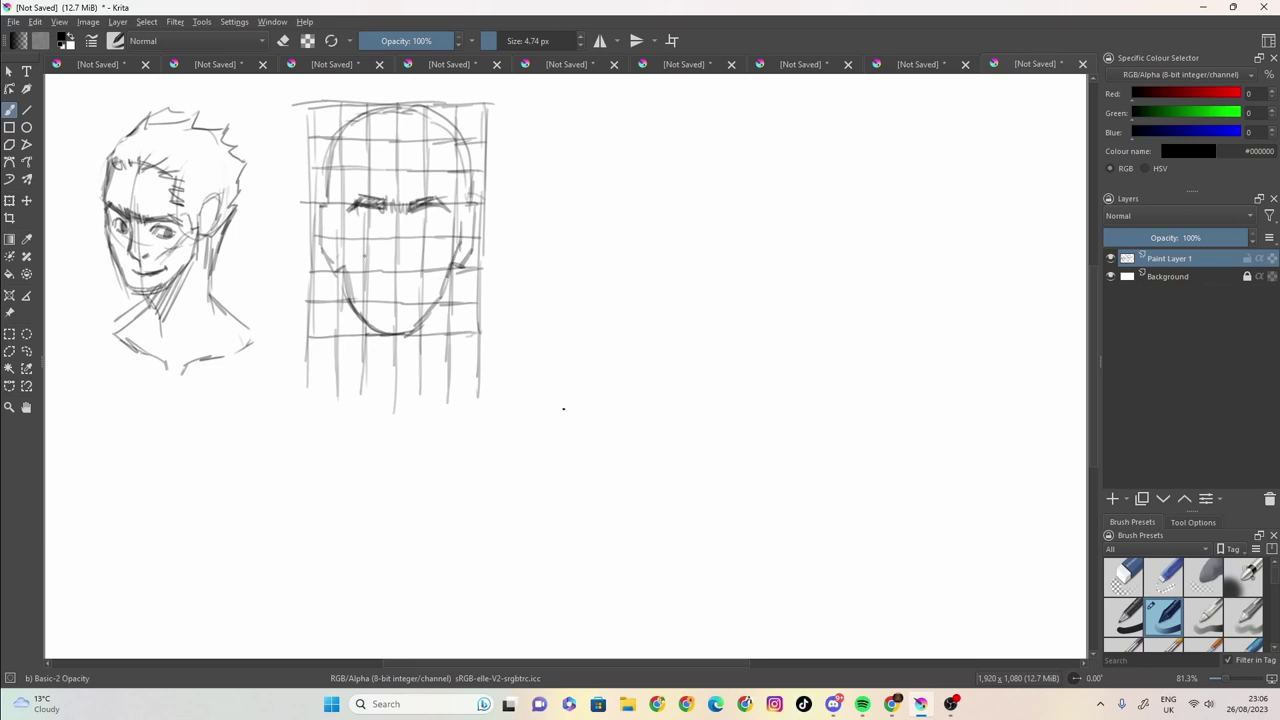
Step: Add jagged hairline strokes and hair contours along both sides of the front-facing head
drag(334, 228, 348, 278)
mouse_move(327, 206)
mouse_down()
mouse_move(334, 226)
mouse_move(348, 186)
mouse_move(318, 168)
mouse_up()
mouse_move(387, 130)
mouse_down()
mouse_move(448, 142)
mouse_move(466, 178)
mouse_move(456, 302)
mouse_move(470, 242)
mouse_move(476, 258)
mouse_up()
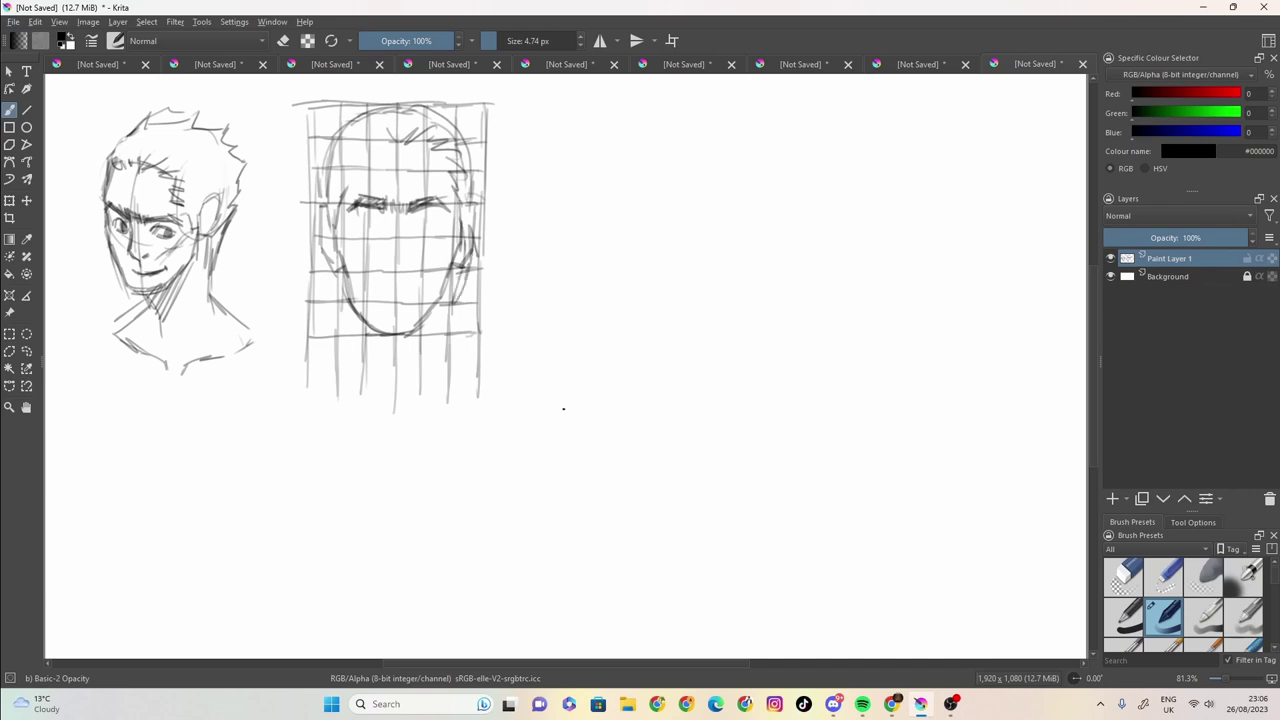
drag(476, 206, 474, 254)
mouse_move(325, 200)
mouse_down()
mouse_move(330, 302)
mouse_move(330, 218)
mouse_move(334, 240)
mouse_up()
drag(319, 183, 315, 207)
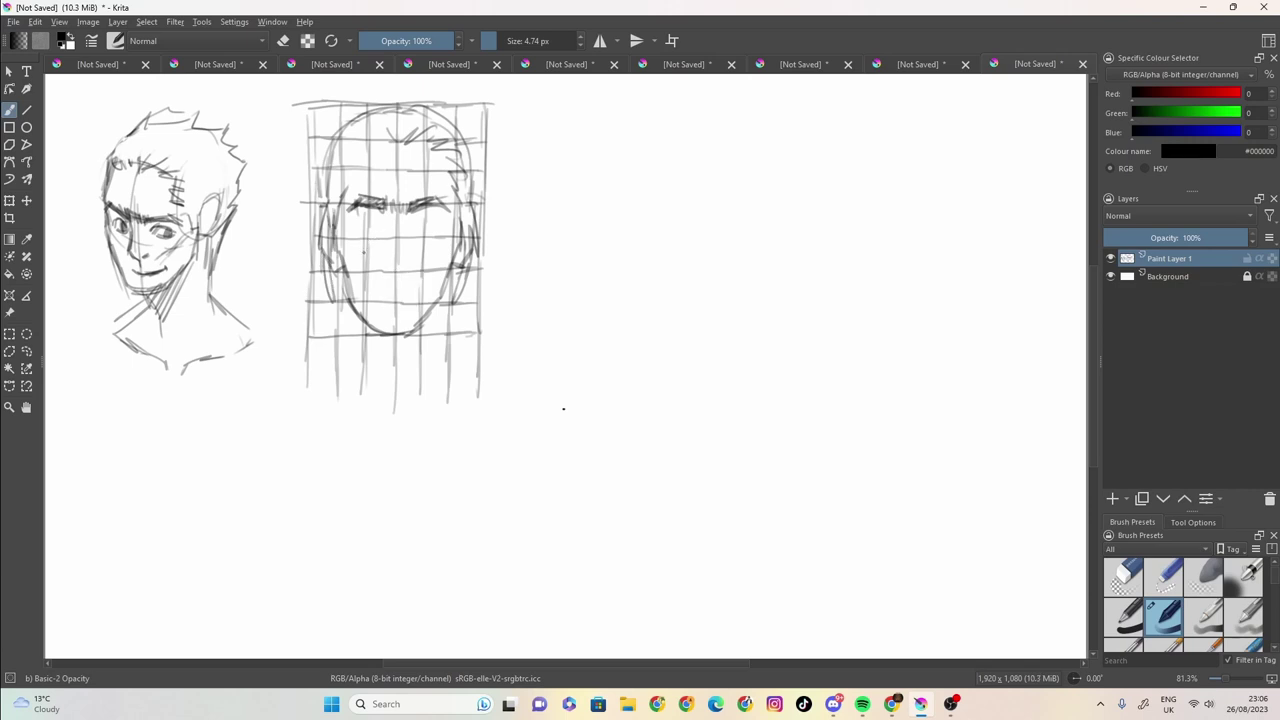
Step: Add long hair strands hanging beside the three-quarter head's jaw and neck on both sides
drag(188, 224, 182, 302)
drag(198, 258, 188, 296)
drag(202, 206, 196, 266)
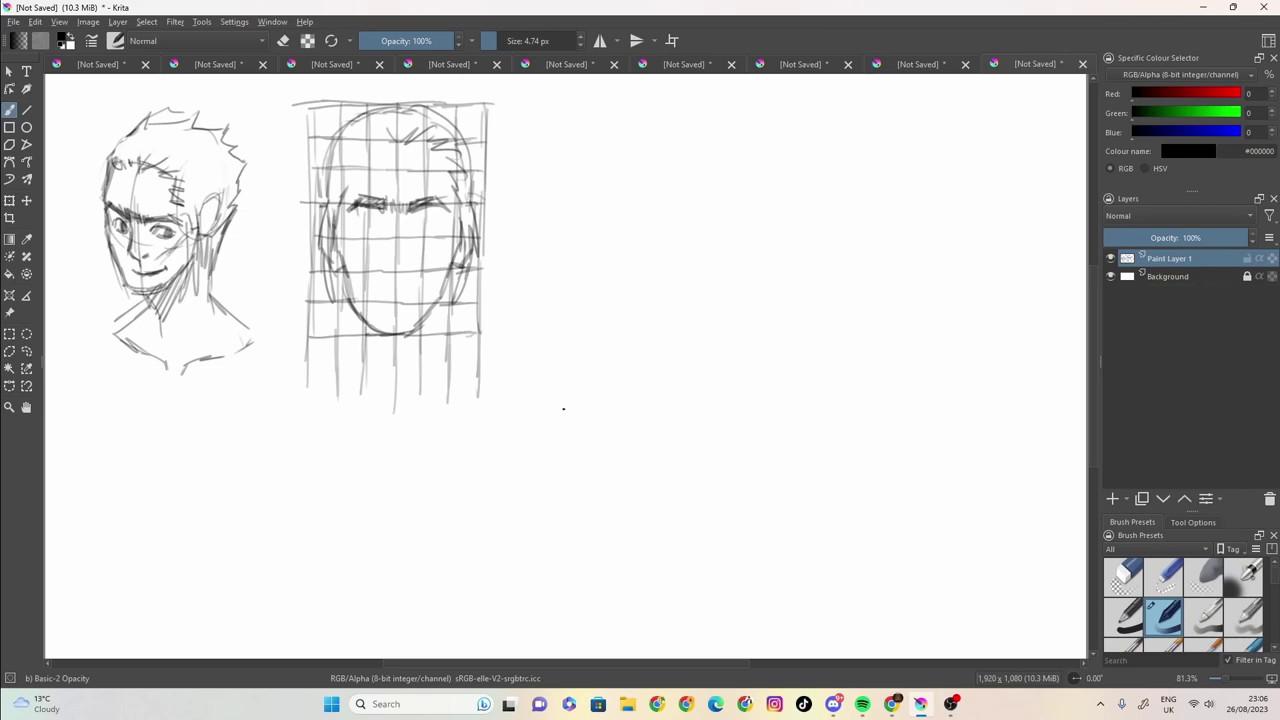
drag(102, 238, 124, 298)
mouse_move(107, 257)
mouse_down()
mouse_move(113, 278)
mouse_move(182, 314)
mouse_up()
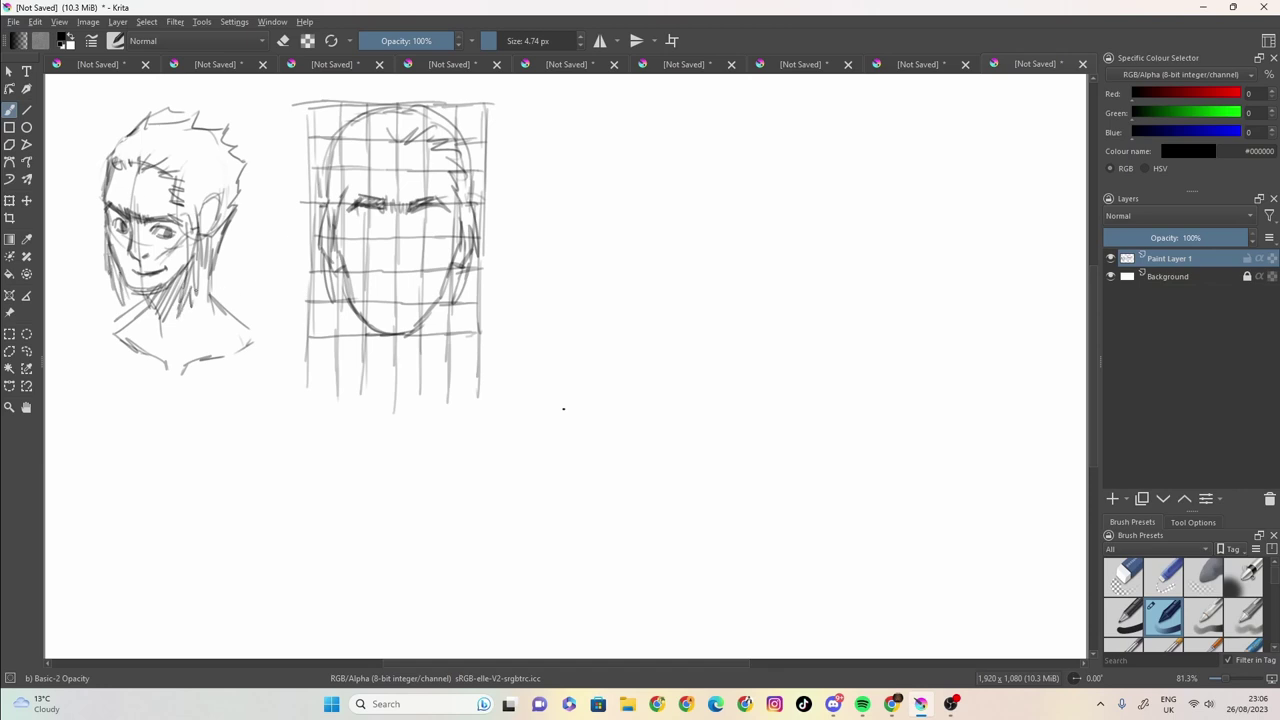
drag(200, 248, 192, 306)
mouse_move(203, 218)
mouse_down()
mouse_move(199, 262)
mouse_move(183, 212)
mouse_move(190, 271)
mouse_up()
Step: Complete the front-facing head's hairline and draw the outer hair contour over the crown
drag(388, 124, 352, 148)
drag(366, 140, 319, 212)
mouse_move(318, 208)
mouse_down()
mouse_move(321, 134)
mouse_move(397, 99)
mouse_move(428, 100)
mouse_move(464, 116)
mouse_move(475, 139)
mouse_move(476, 206)
mouse_move(466, 120)
mouse_up()
mouse_move(446, 128)
mouse_down()
mouse_move(470, 112)
mouse_move(433, 120)
mouse_up()
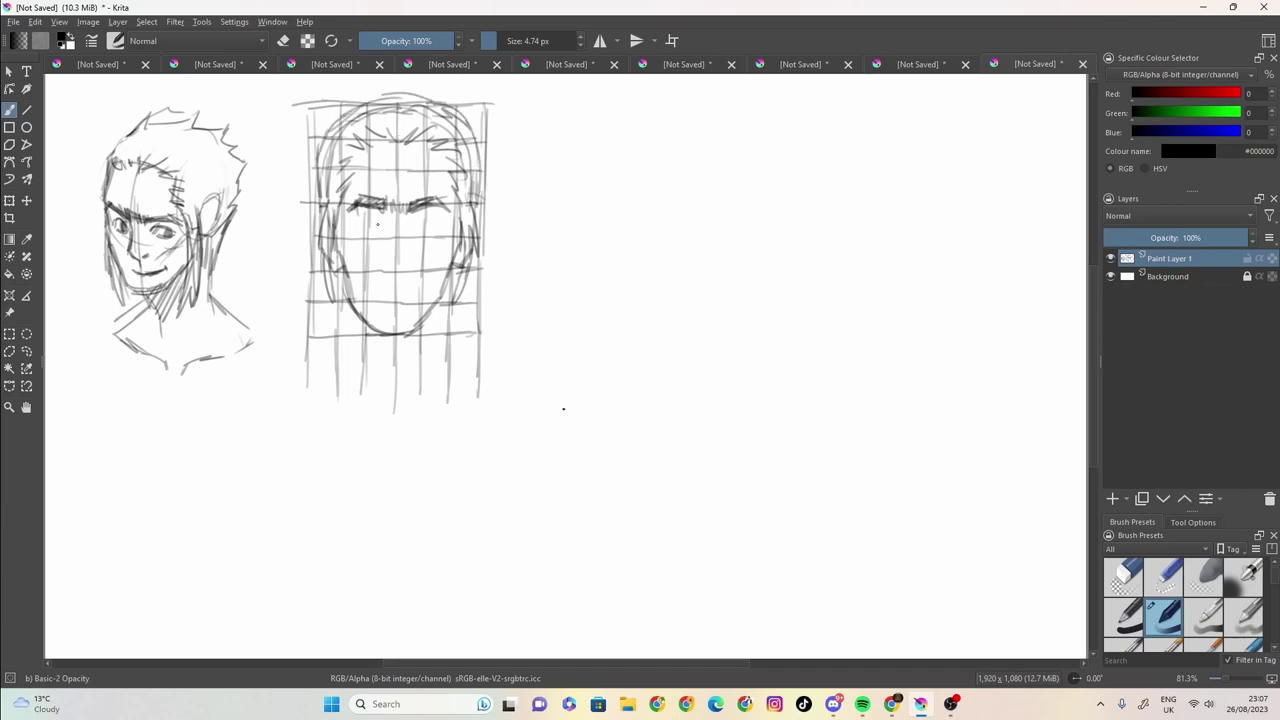
Step: Draw the front-facing head's eyes beneath the brows and its nose along the centre line
mouse_move(367, 212)
mouse_down()
mouse_move(385, 216)
mouse_move(361, 222)
mouse_move(376, 227)
mouse_move(441, 212)
mouse_move(430, 228)
mouse_move(359, 225)
mouse_move(430, 226)
mouse_up()
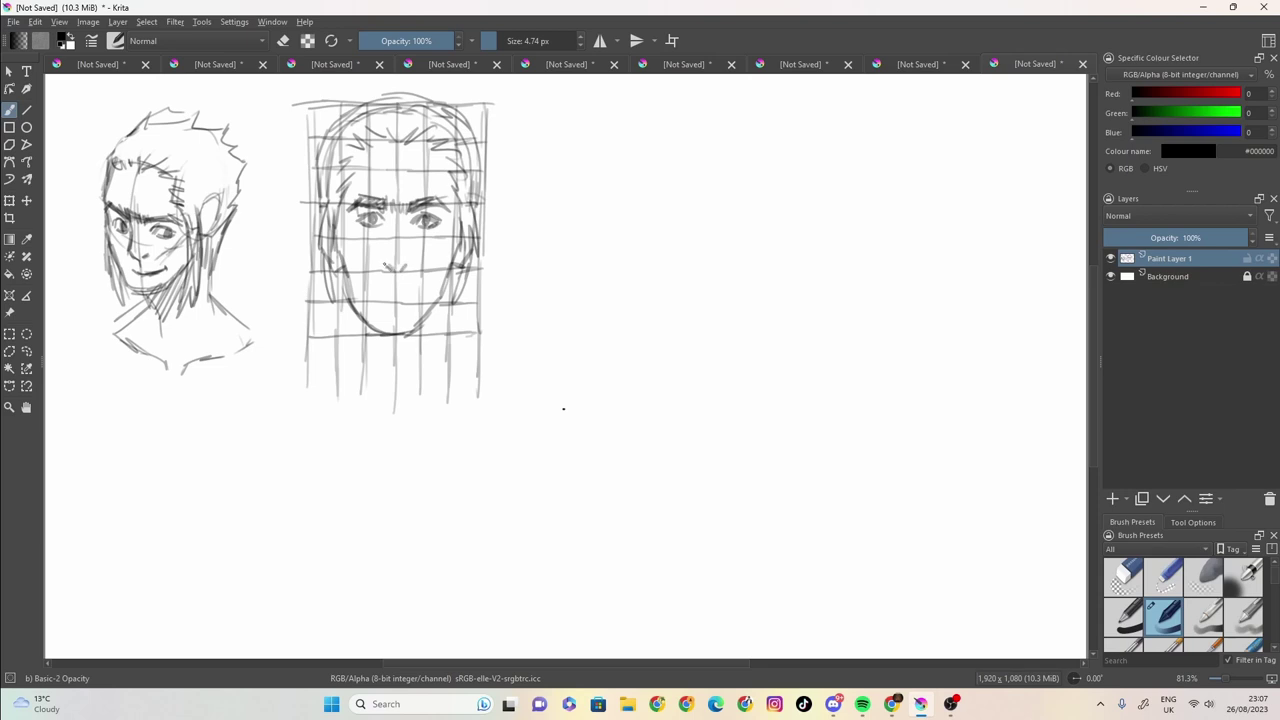
drag(387, 252, 411, 252)
mouse_move(380, 304)
mouse_down()
mouse_move(409, 301)
mouse_move(397, 316)
mouse_move(411, 315)
mouse_move(379, 316)
mouse_up()
drag(379, 312, 387, 323)
key(ctrl+z)
key(ctrl+z)
key(ctrl+z)
key(ctrl+z)
key(ctrl+z)
key(ctrl+z)
Step: Draw an open, shaded mouth on the front-facing head and rework the three-quarter head's mouth to match
mouse_move(402, 288)
mouse_down()
mouse_move(375, 315)
mouse_move(421, 313)
mouse_move(416, 295)
mouse_move(427, 307)
mouse_move(404, 295)
mouse_move(424, 313)
mouse_move(367, 311)
mouse_up()
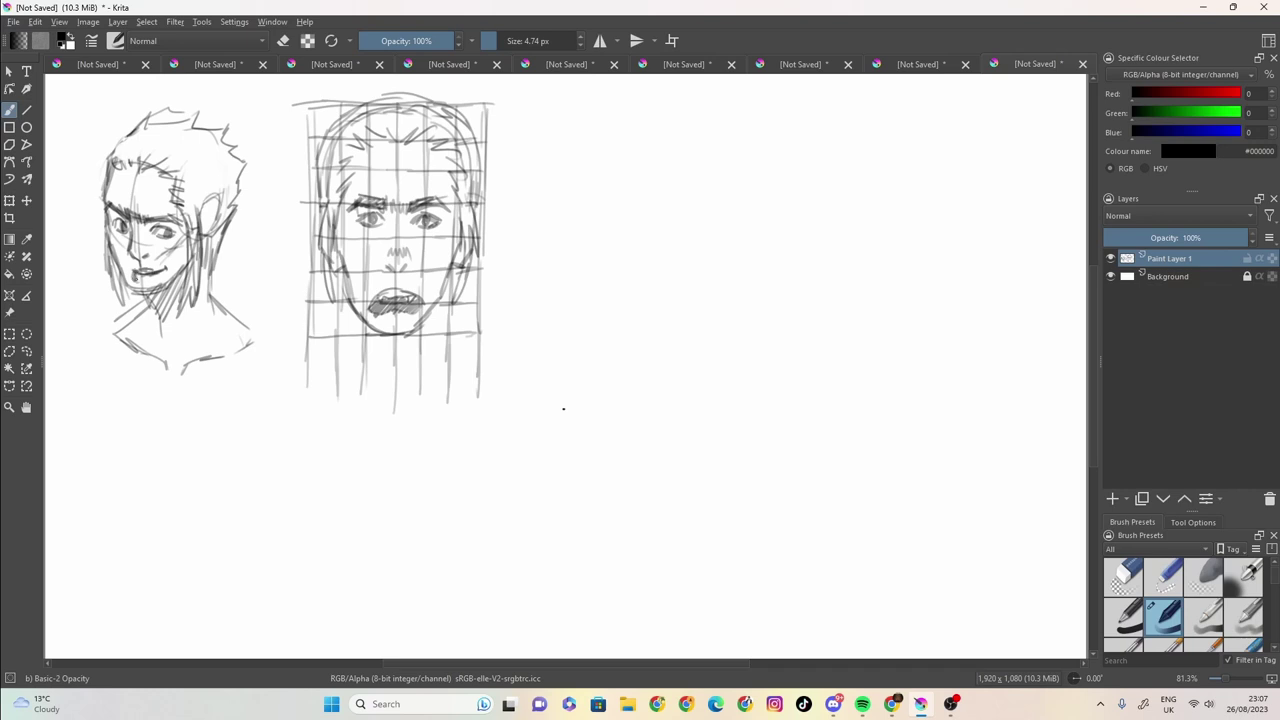
mouse_move(137, 270)
mouse_down()
mouse_move(154, 278)
mouse_move(134, 281)
mouse_up()
Step: Sketch the front-facing figure's neck, sloping shoulders and curved neckline with short fold marks at its lowest part
drag(348, 354, 297, 406)
mouse_move(450, 267)
mouse_down()
mouse_move(439, 372)
mouse_move(482, 388)
mouse_move(424, 434)
mouse_up()
mouse_move(350, 346)
mouse_down()
mouse_move(318, 394)
mouse_move(355, 431)
mouse_move(432, 436)
mouse_up()
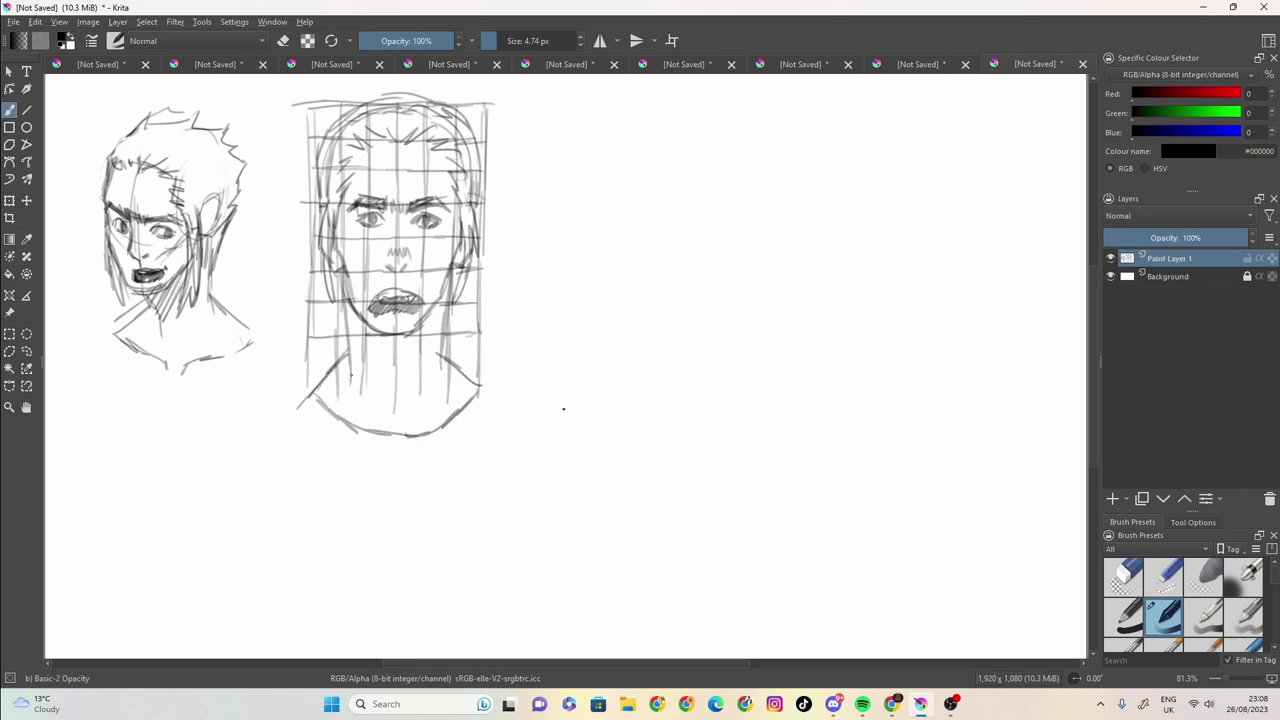
drag(351, 371, 344, 383)
drag(441, 331, 450, 386)
drag(380, 419, 378, 432)
drag(398, 421, 400, 435)
drag(420, 418, 418, 435)
Step: Sketch the first vertical side and top edge of another grid beside the front-facing portrait
drag(507, 110, 505, 286)
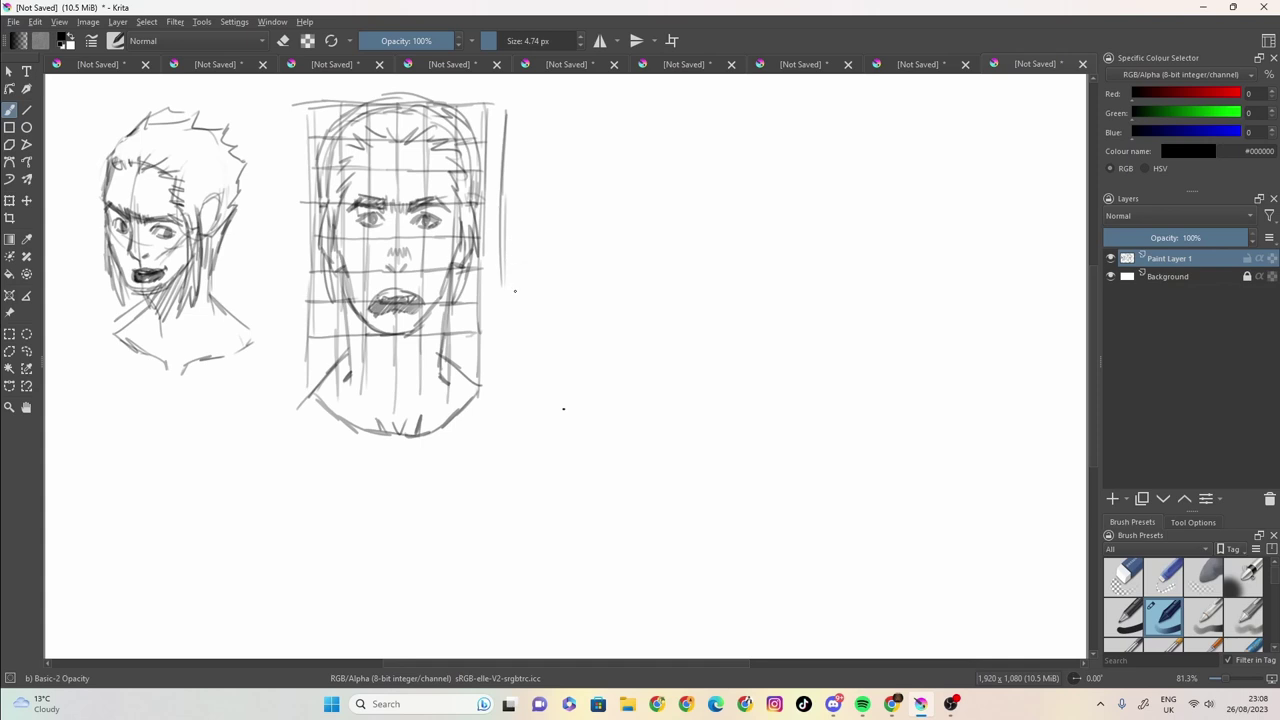
drag(506, 108, 503, 288)
drag(499, 222, 497, 350)
mouse_move(505, 104)
mouse_down()
mouse_move(500, 166)
mouse_move(545, 102)
mouse_move(674, 98)
mouse_up()
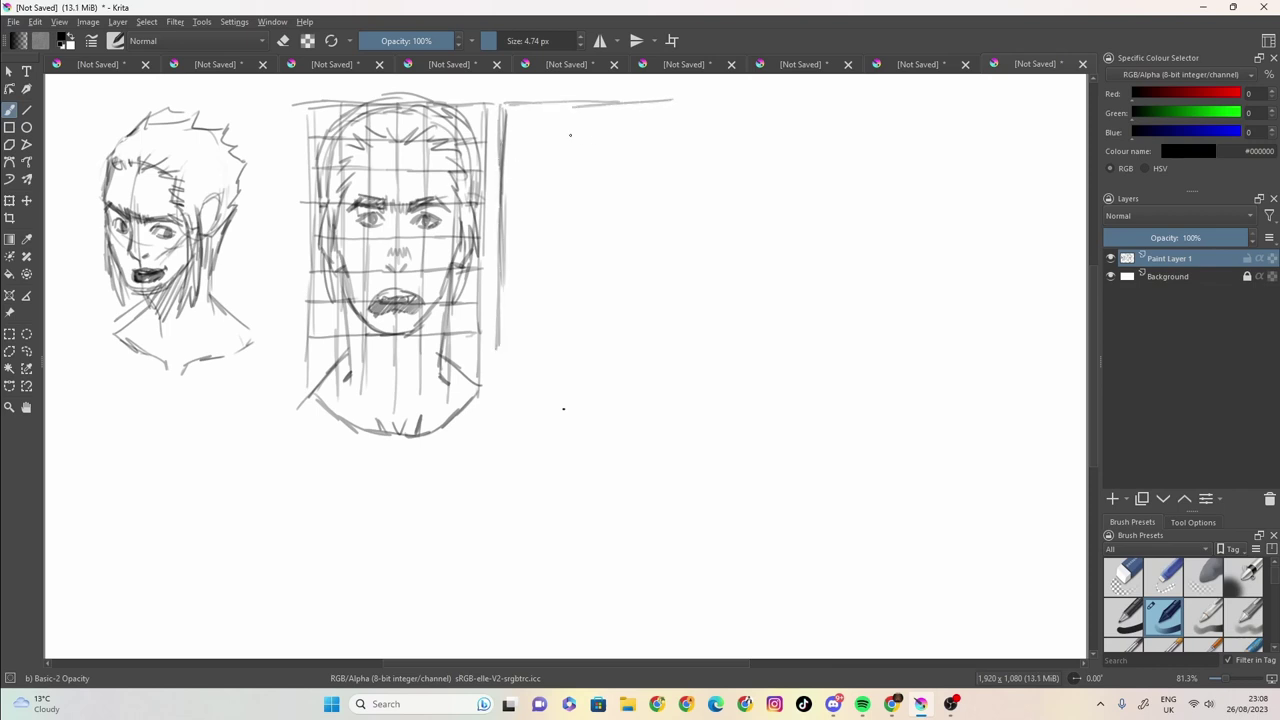
Step: Draw the remaining evenly spaced vertical lines of the grid beside the front-facing portrait, including its far side
drag(555, 103, 557, 248)
drag(556, 196, 552, 347)
drag(613, 105, 608, 357)
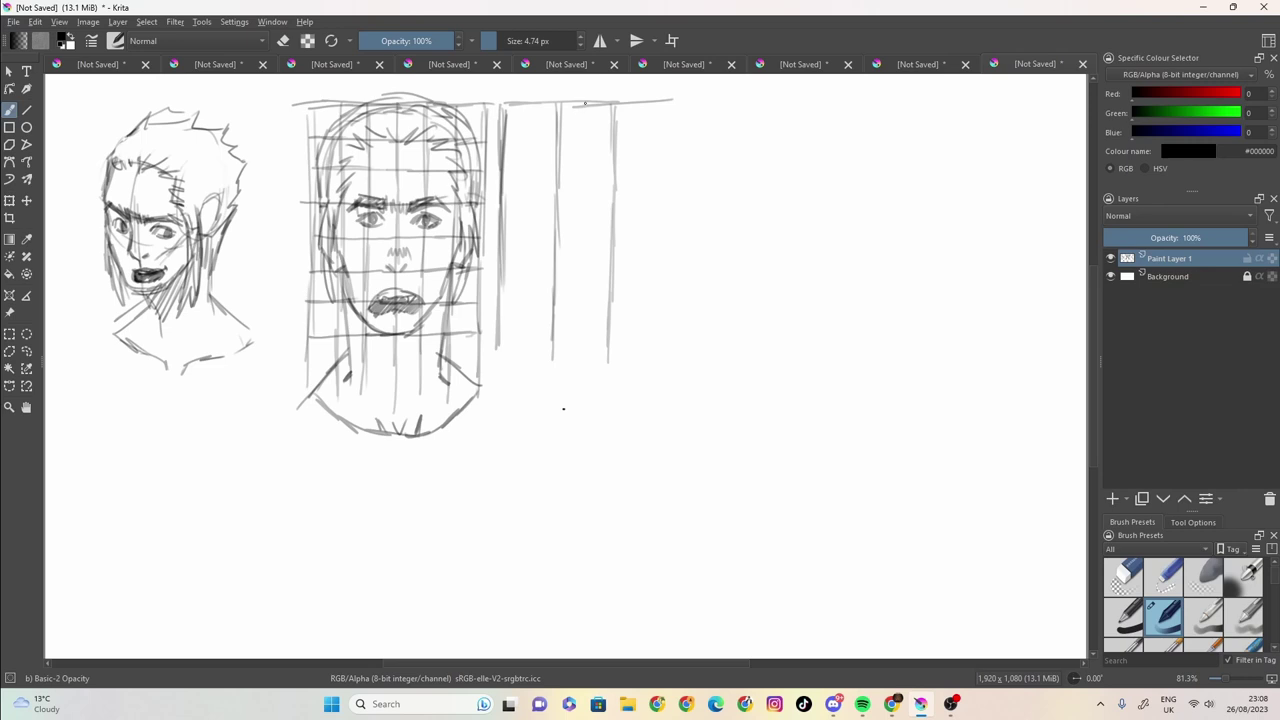
drag(587, 106, 586, 266)
drag(587, 185, 580, 364)
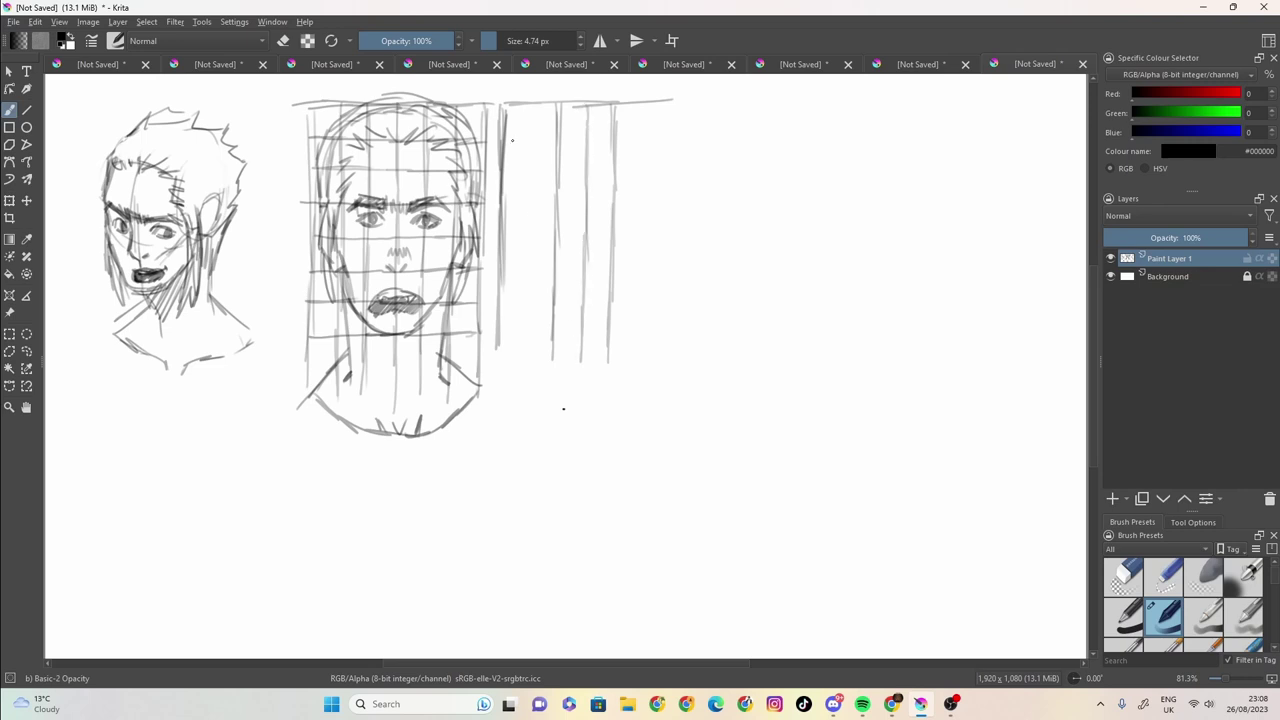
drag(531, 105, 525, 357)
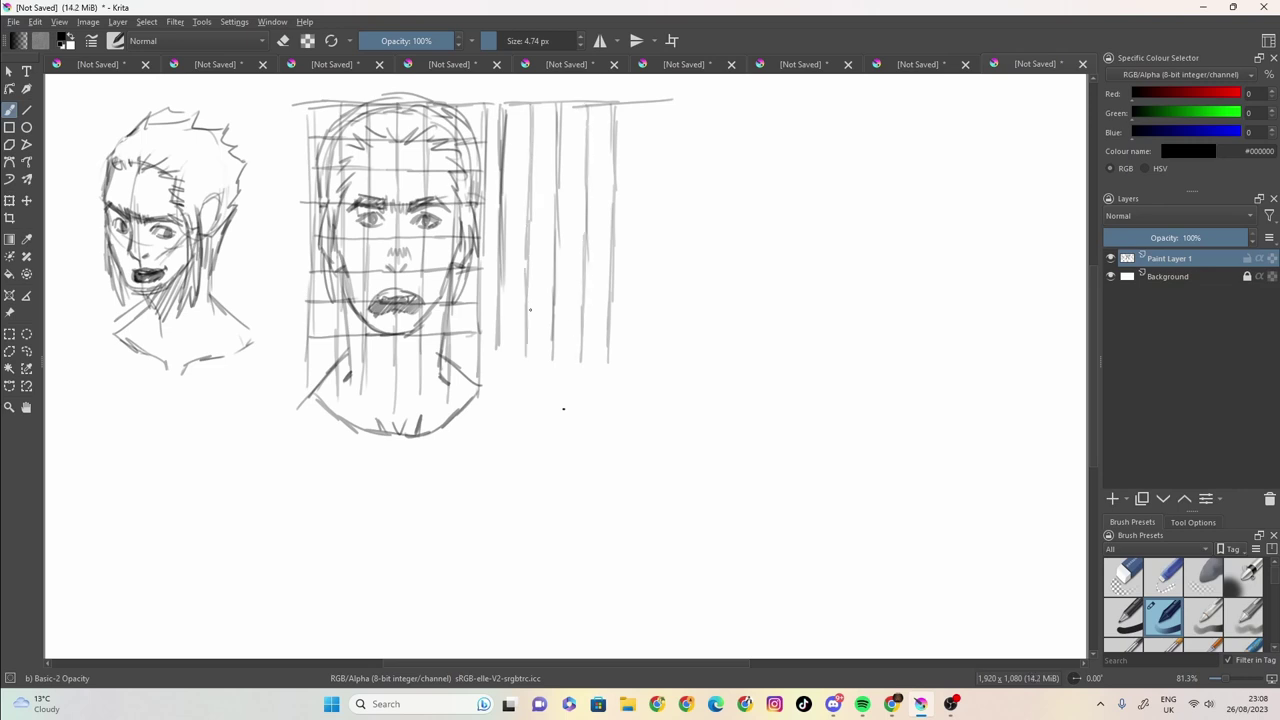
drag(646, 101, 642, 308)
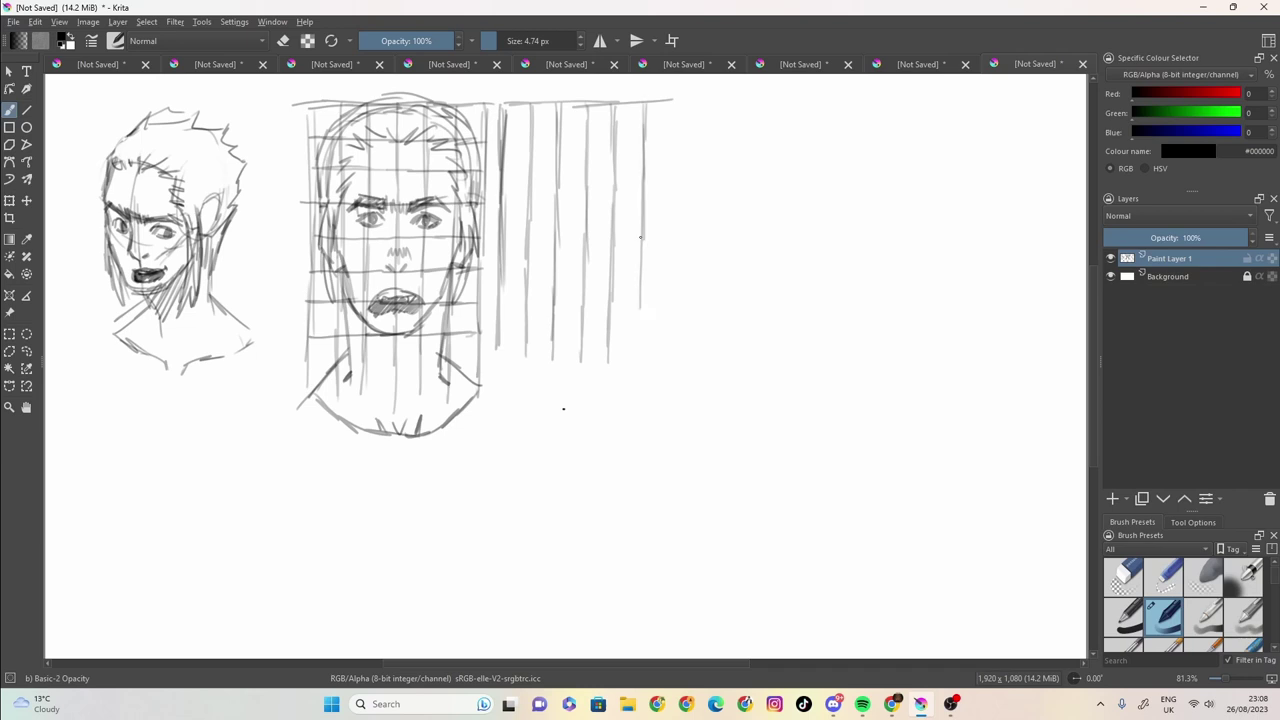
drag(640, 236, 635, 366)
mouse_move(650, 103)
mouse_down()
mouse_move(705, 102)
mouse_move(698, 366)
mouse_up()
drag(666, 108, 686, 176)
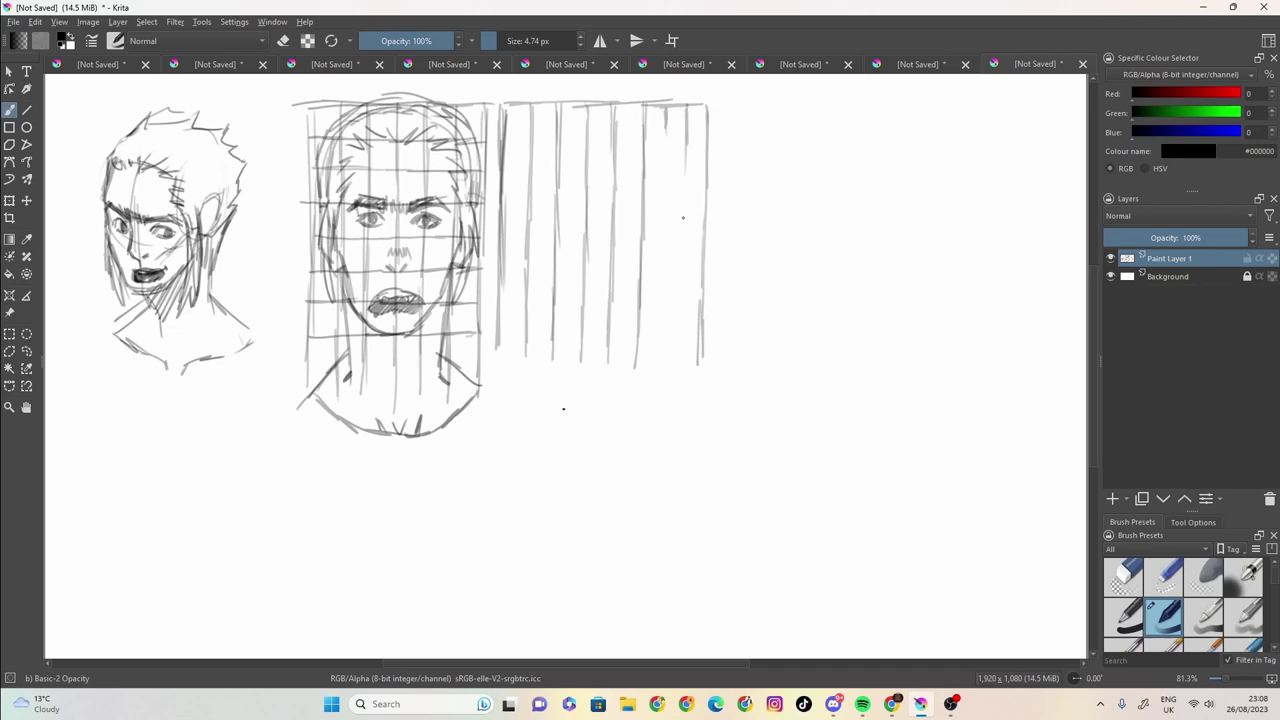
drag(661, 122, 659, 366)
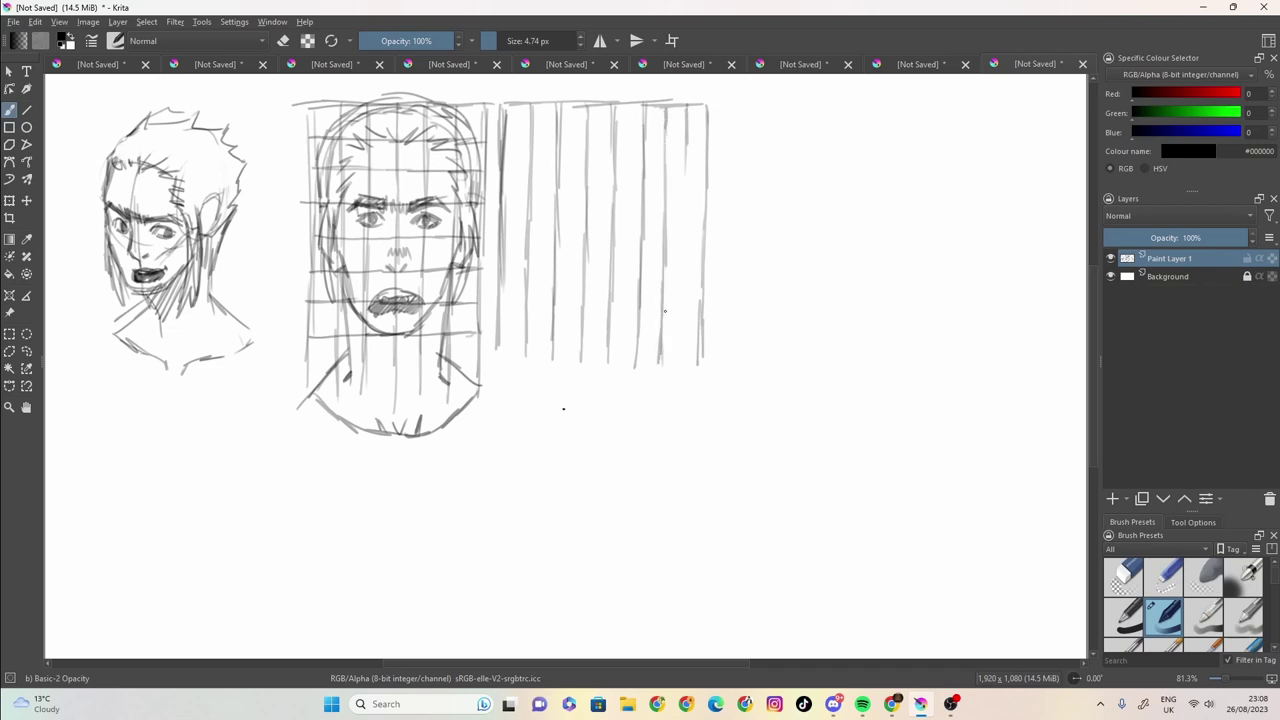
drag(685, 144, 681, 382)
Step: Add evenly spaced horizontal lines across the new grid to divide it into rows of cells
drag(507, 134, 549, 136)
drag(717, 134, 499, 137)
drag(709, 197, 498, 203)
drag(702, 260, 497, 267)
drag(703, 323, 490, 324)
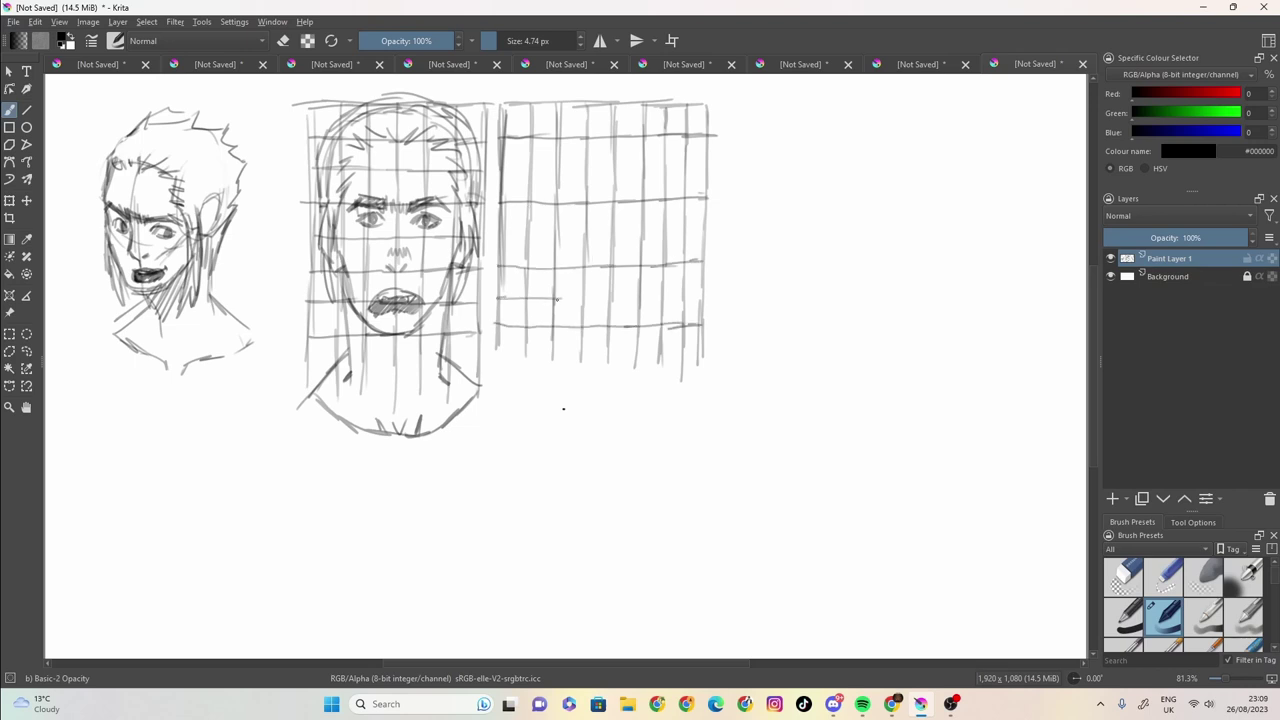
drag(705, 231, 494, 235)
drag(710, 165, 492, 170)
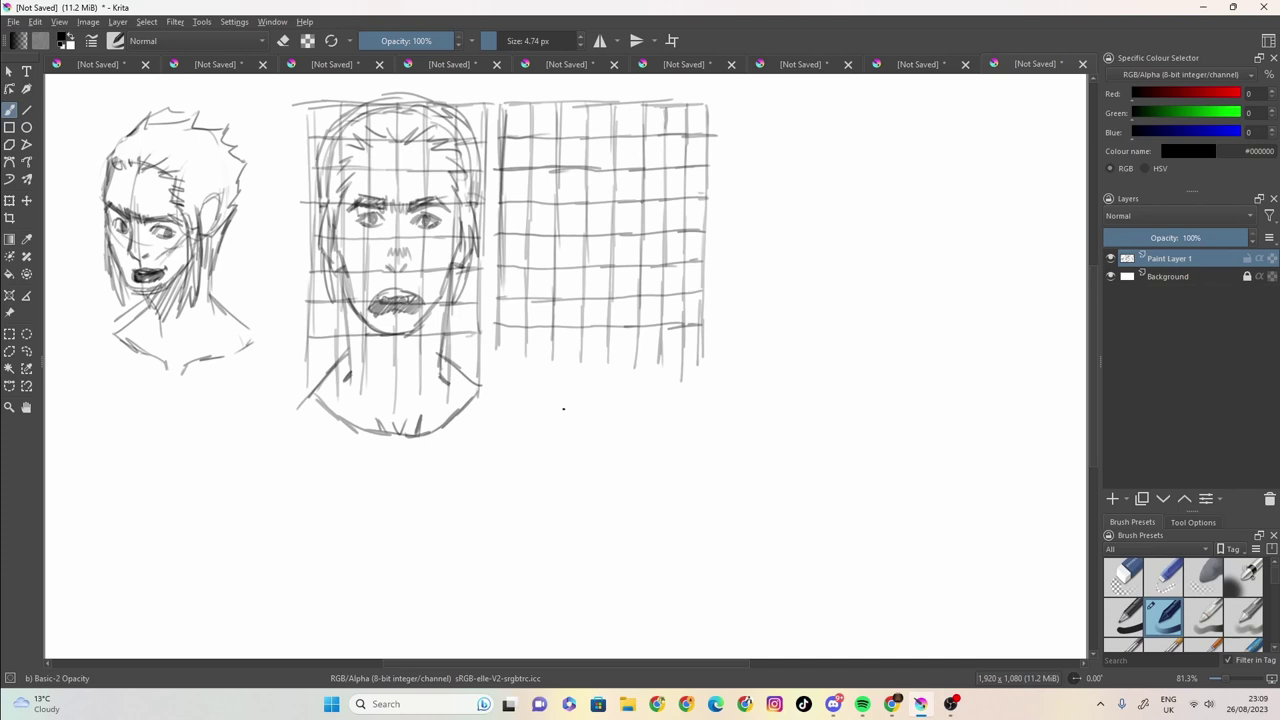
Step: Sketch a right-facing profile inside the grid with a rounded cranium, back of the neck, forehead and pointed nose
mouse_move(625, 102)
mouse_down()
mouse_move(525, 118)
mouse_move(503, 175)
mouse_up()
mouse_move(550, 108)
mouse_down()
mouse_move(508, 162)
mouse_move(514, 326)
mouse_move(496, 356)
mouse_up()
mouse_move(662, 126)
mouse_down()
mouse_move(678, 154)
mouse_move(620, 104)
mouse_move(684, 198)
mouse_move(700, 250)
mouse_move(677, 259)
mouse_up()
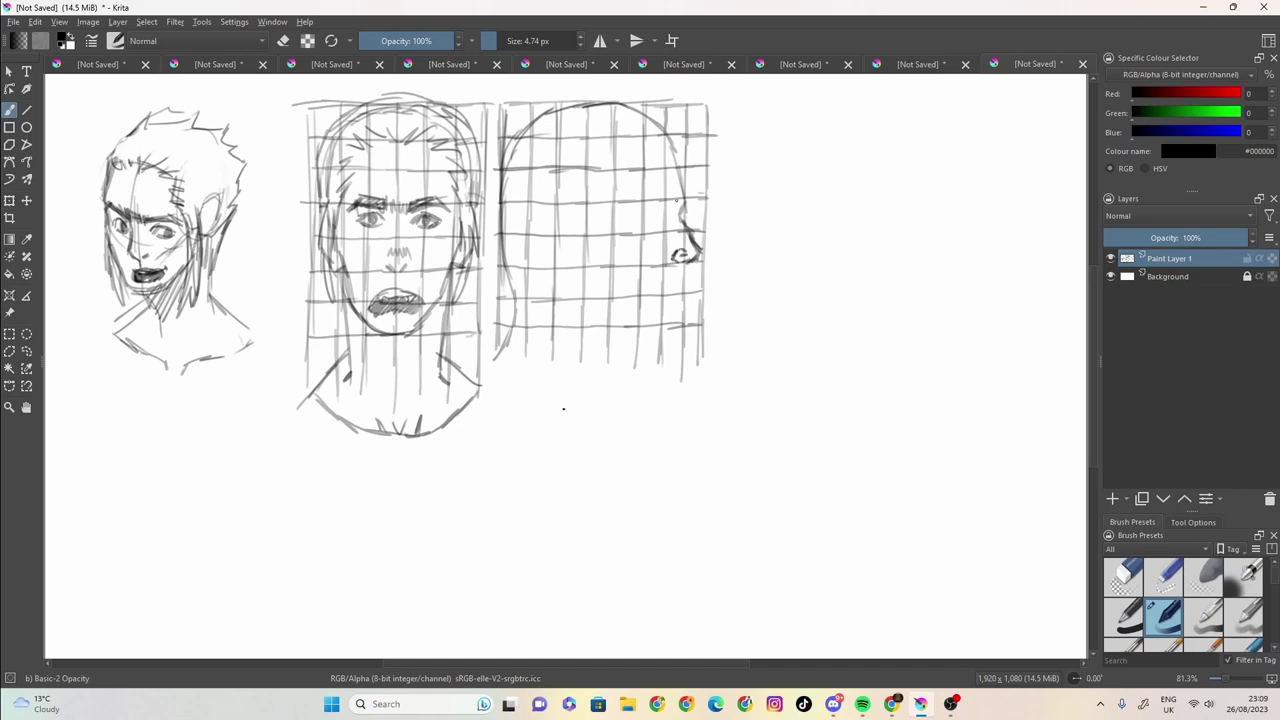
Step: Draw the profile head's brow and eye, and continue the face contour through the lips, chin and throat
mouse_move(665, 188)
mouse_down()
mouse_move(681, 201)
mouse_move(632, 212)
mouse_move(642, 208)
mouse_up()
mouse_move(659, 205)
mouse_down()
mouse_move(647, 213)
mouse_move(657, 224)
mouse_up()
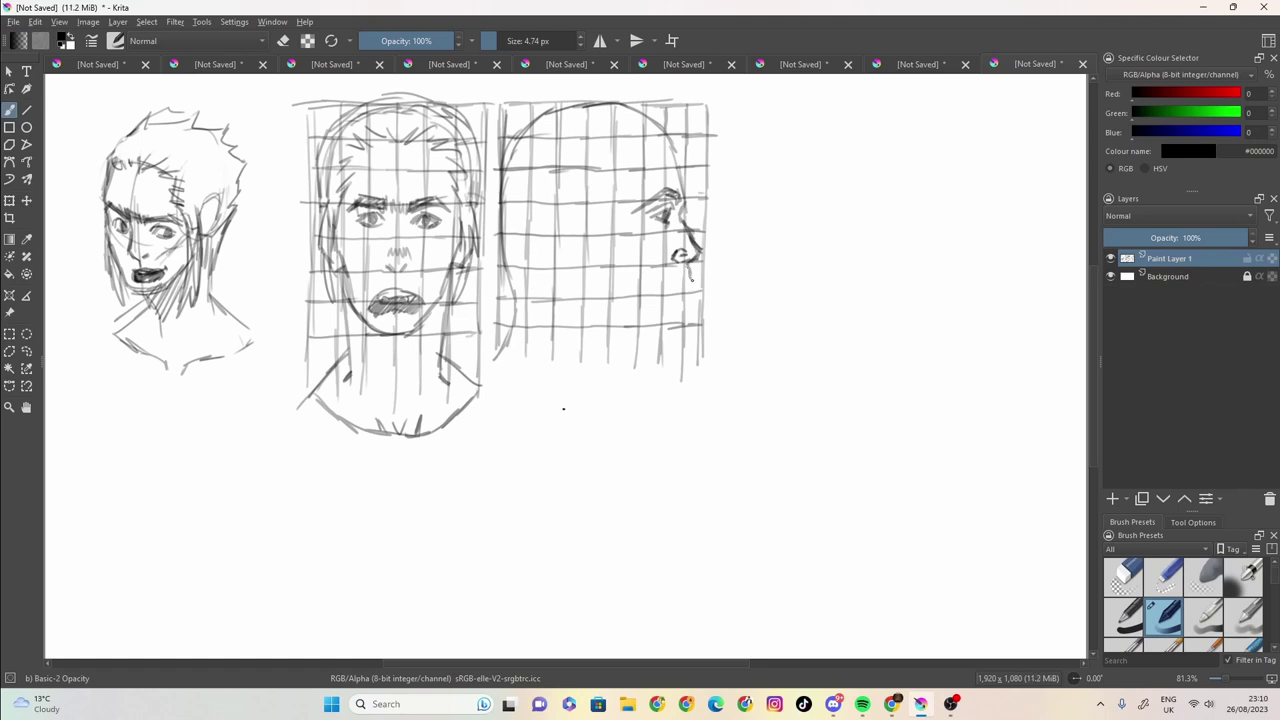
mouse_move(690, 285)
mouse_down()
mouse_move(681, 289)
mouse_move(678, 321)
mouse_move(625, 333)
mouse_move(641, 417)
mouse_up()
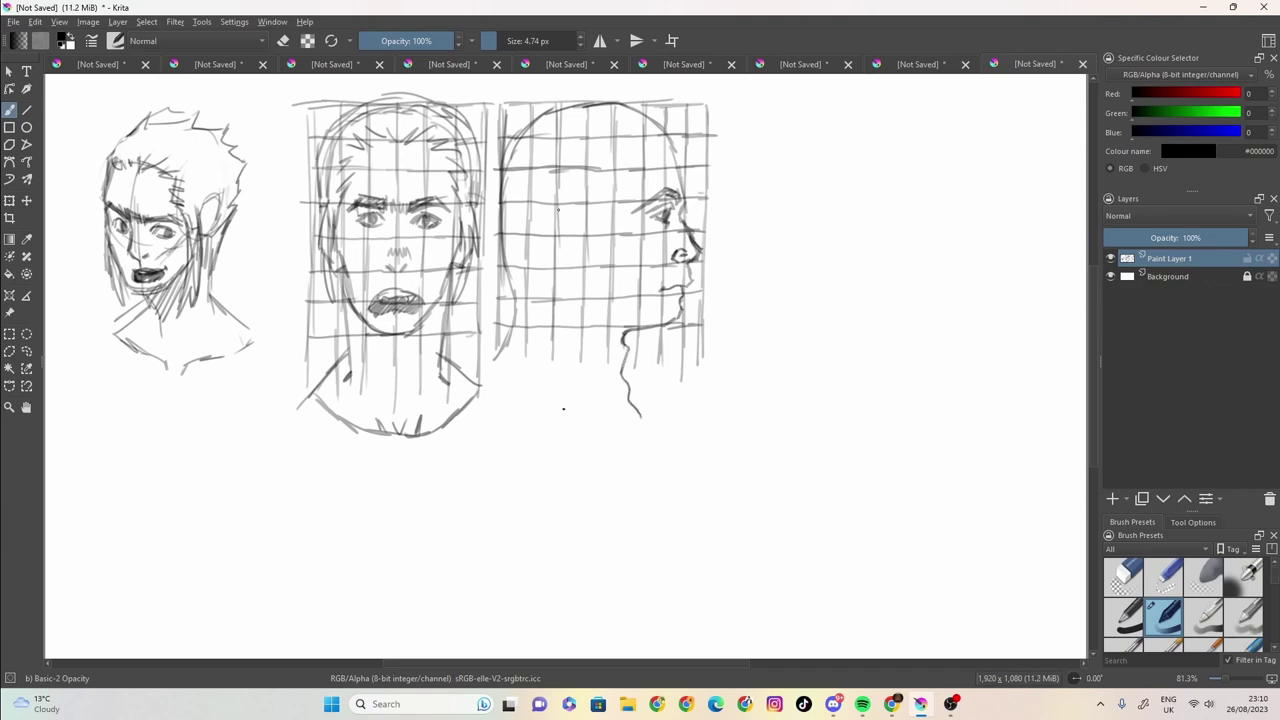
Step: Sketch the profile head's ear and jawline, and outline its hair with a jagged hairline at the temple
mouse_move(558, 206)
mouse_down()
mouse_move(585, 264)
mouse_move(558, 208)
mouse_move(573, 205)
mouse_move(552, 212)
mouse_move(547, 250)
mouse_move(572, 268)
mouse_move(584, 258)
mouse_move(598, 301)
mouse_move(592, 290)
mouse_move(637, 321)
mouse_up()
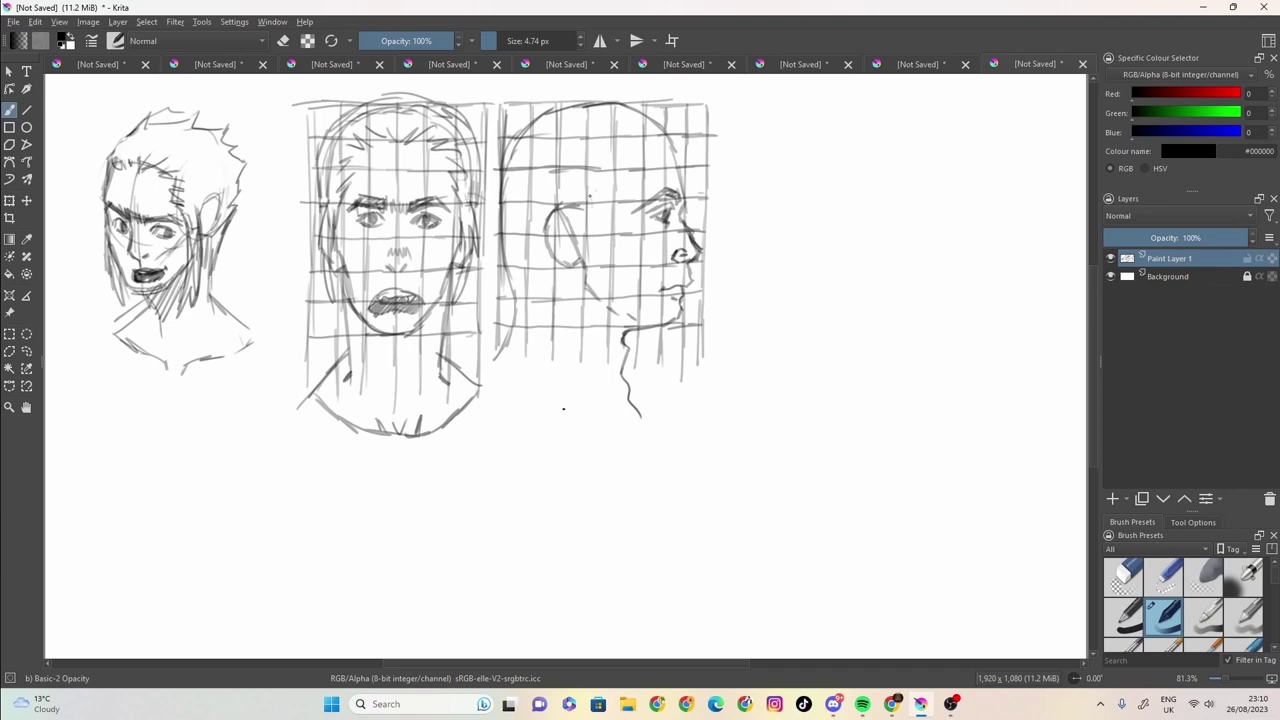
mouse_move(589, 195)
mouse_down()
mouse_move(588, 310)
mouse_move(603, 362)
mouse_move(623, 150)
mouse_move(604, 176)
mouse_move(620, 186)
mouse_move(612, 206)
mouse_move(630, 182)
mouse_move(616, 174)
mouse_up()
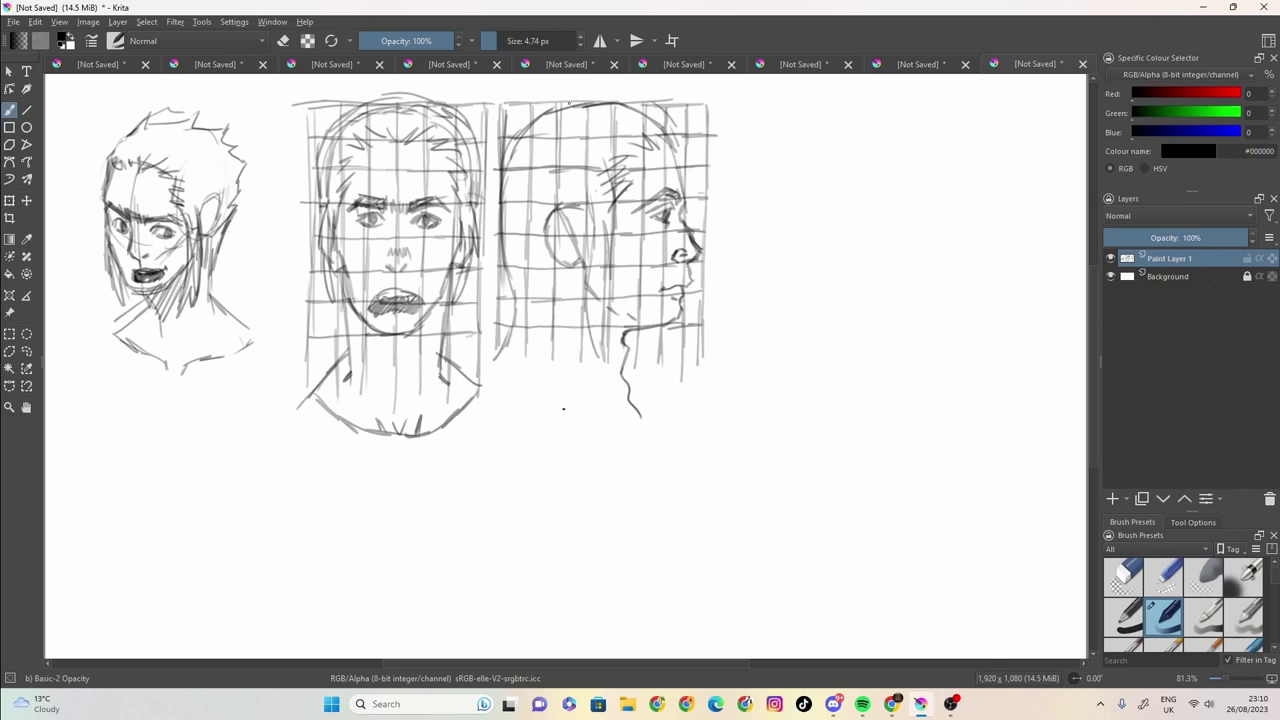
mouse_move(676, 146)
mouse_down()
mouse_move(656, 106)
mouse_move(578, 94)
mouse_move(510, 118)
mouse_move(488, 142)
mouse_up()
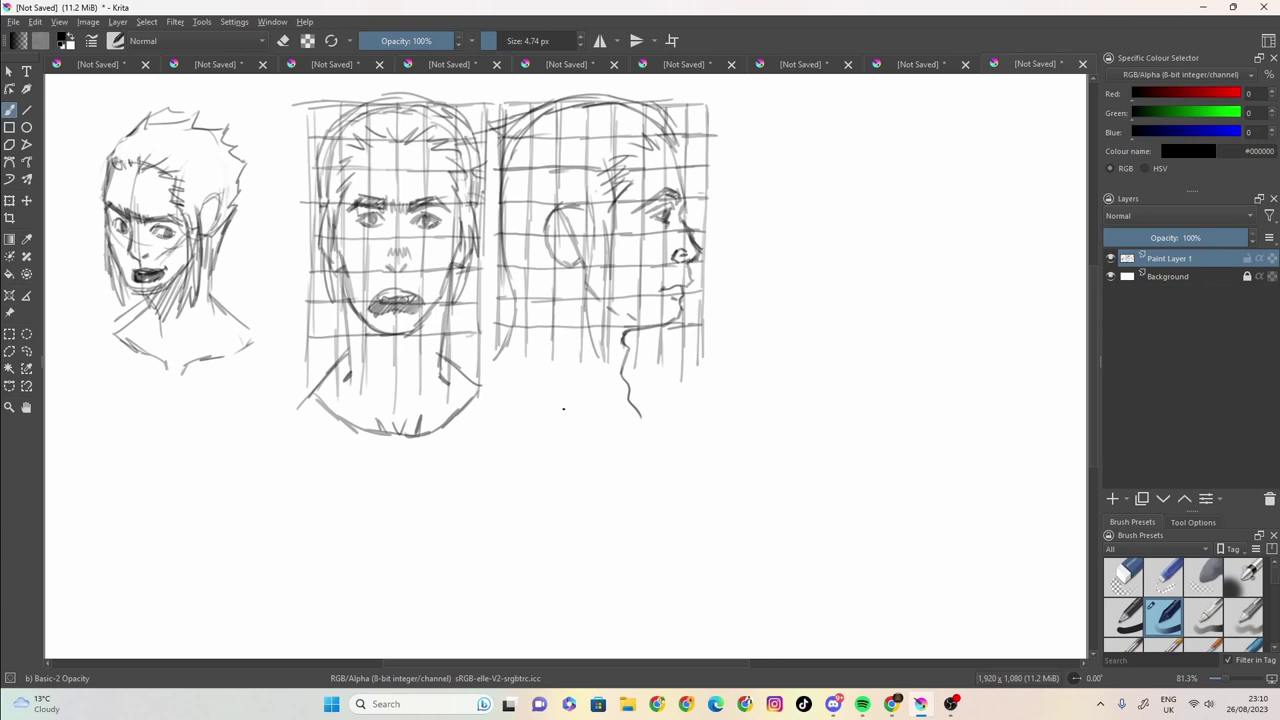
Step: Extend the profile's hair behind the ear and down to the nape, add inner-ear detail and reinforce the jawline
drag(487, 225, 514, 310)
drag(558, 264, 520, 305)
mouse_move(578, 206)
mouse_down()
mouse_move(554, 216)
mouse_move(572, 246)
mouse_move(582, 236)
mouse_move(570, 258)
mouse_move(550, 248)
mouse_up()
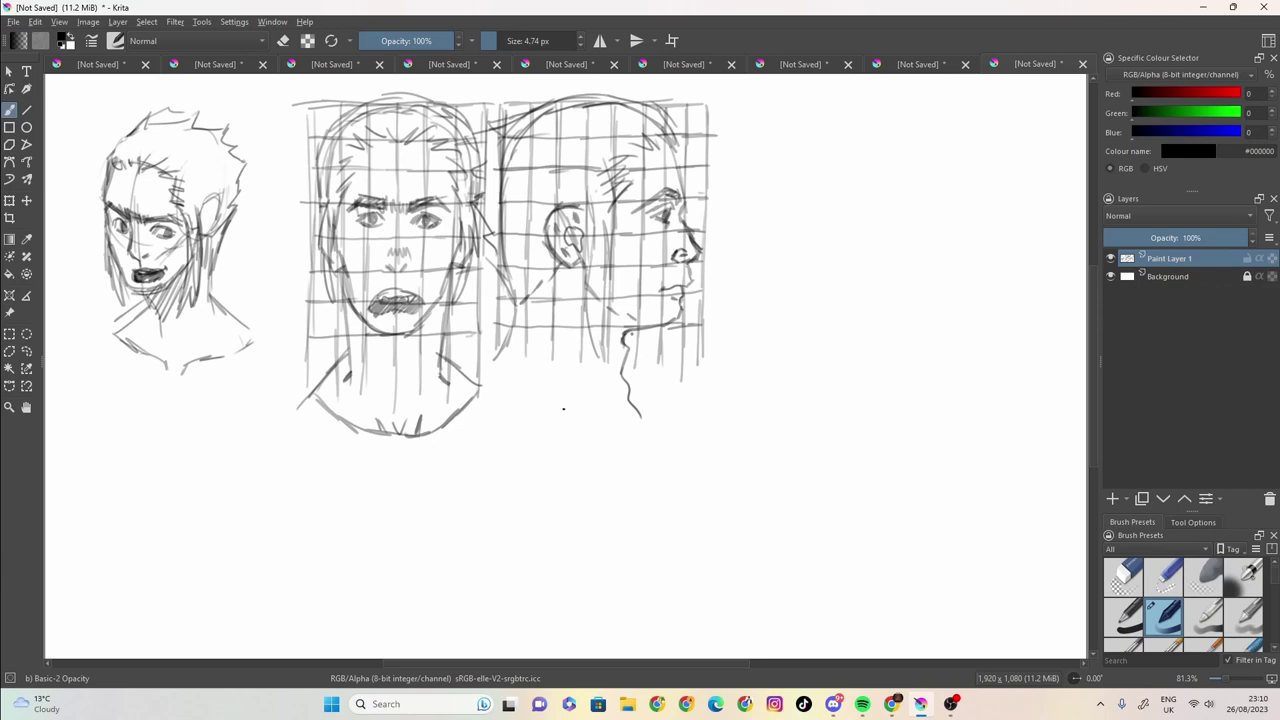
mouse_move(597, 319)
mouse_down()
mouse_move(612, 330)
mouse_move(599, 334)
mouse_up()
drag(588, 208, 589, 330)
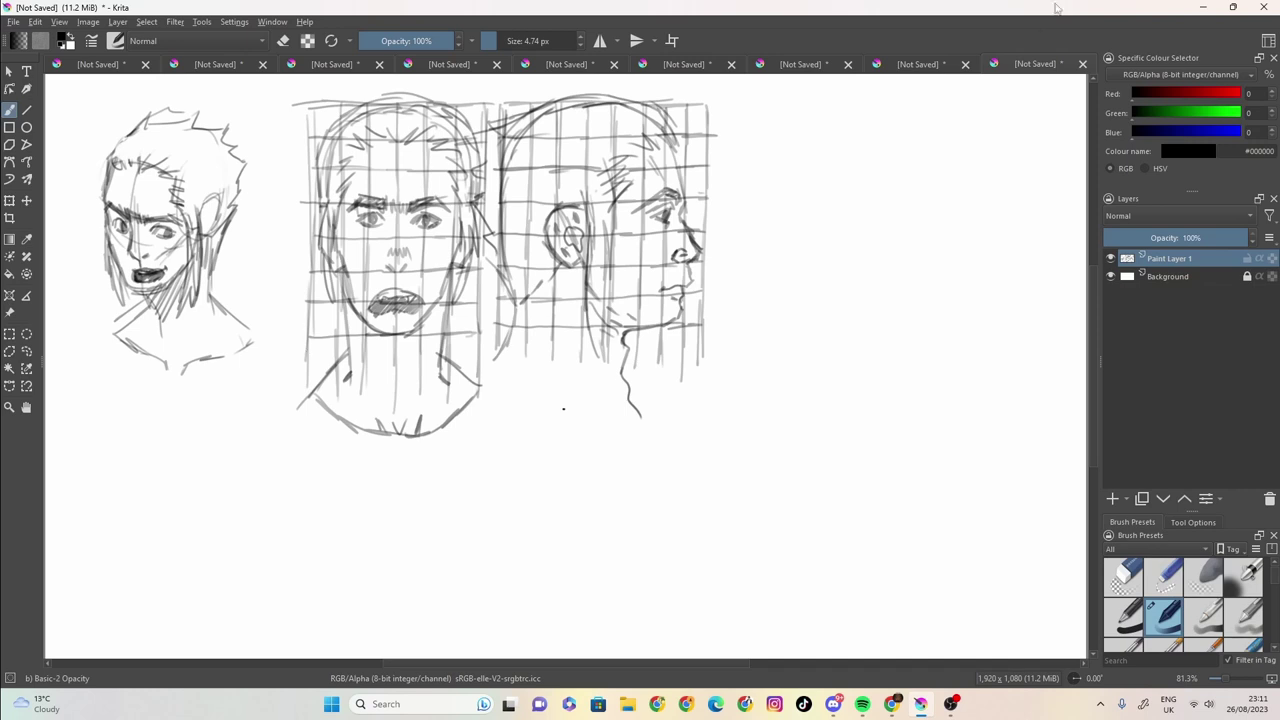
Step: Close the head-study drawing, saving it as a Krita document named "some guy andrew loomis head"
click(1082, 64)
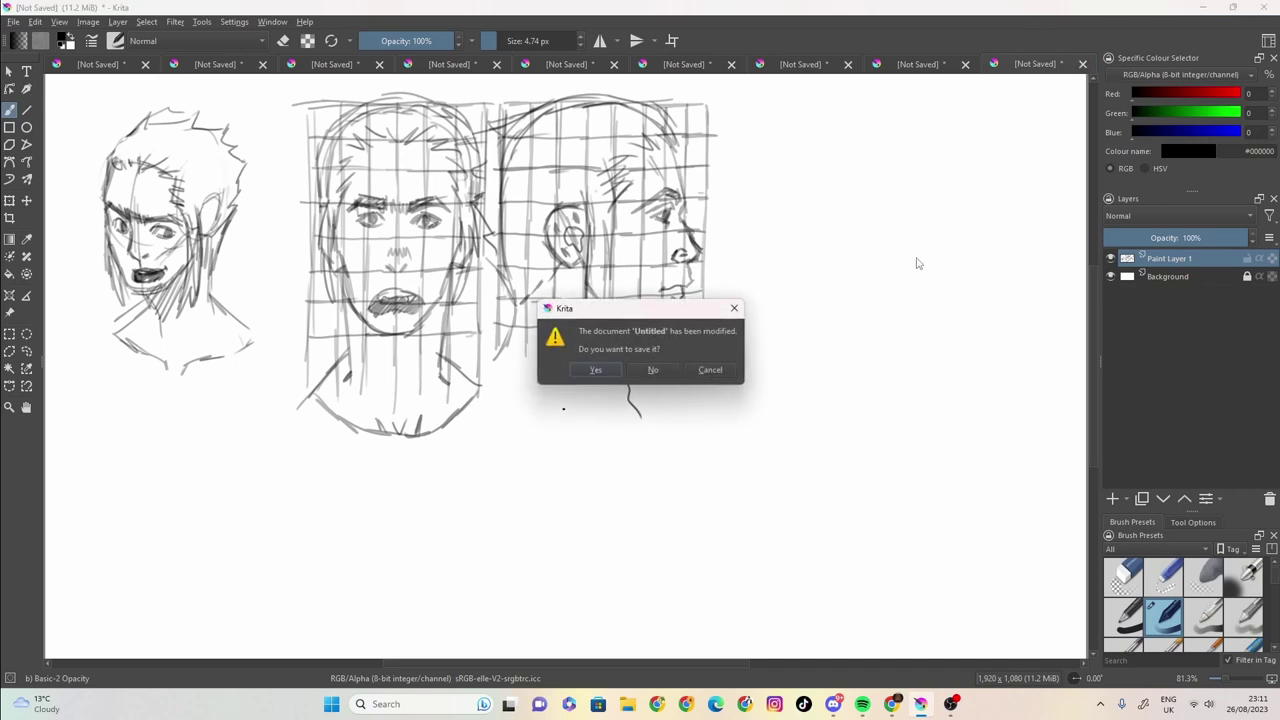
click(604, 371)
text(some guy)
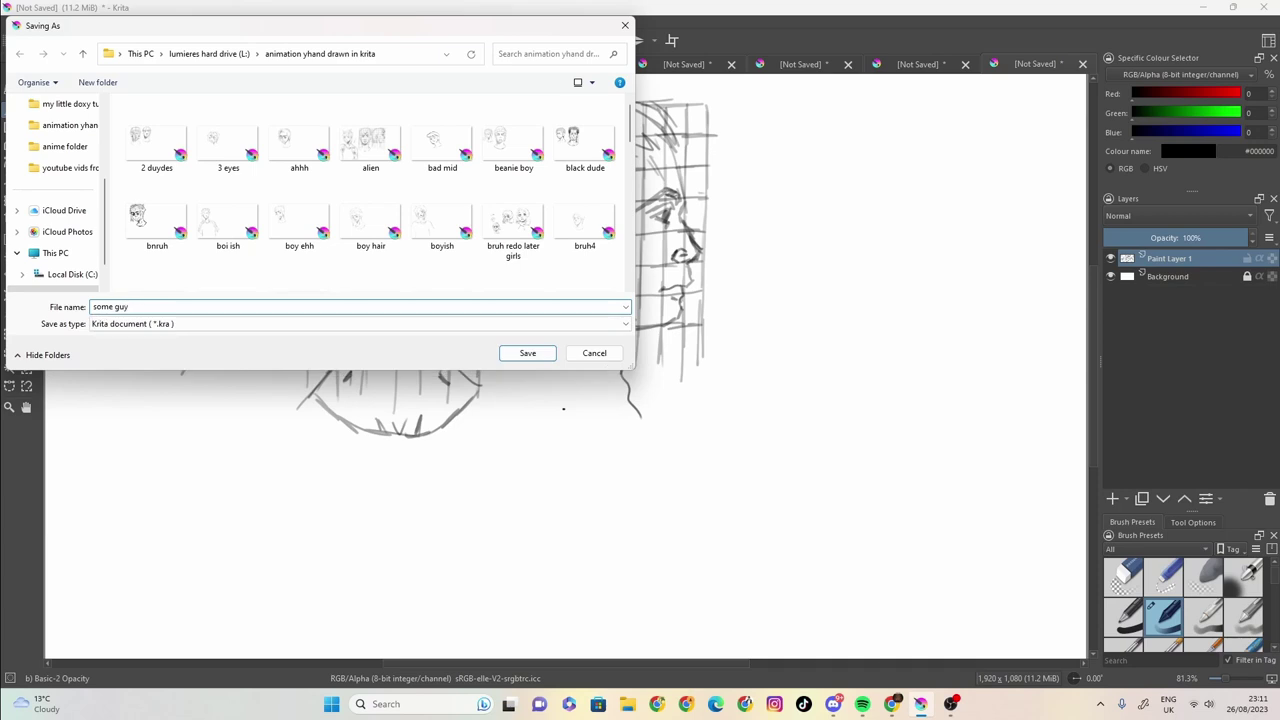
text( andrew loom)
text(is head)
key(Return)
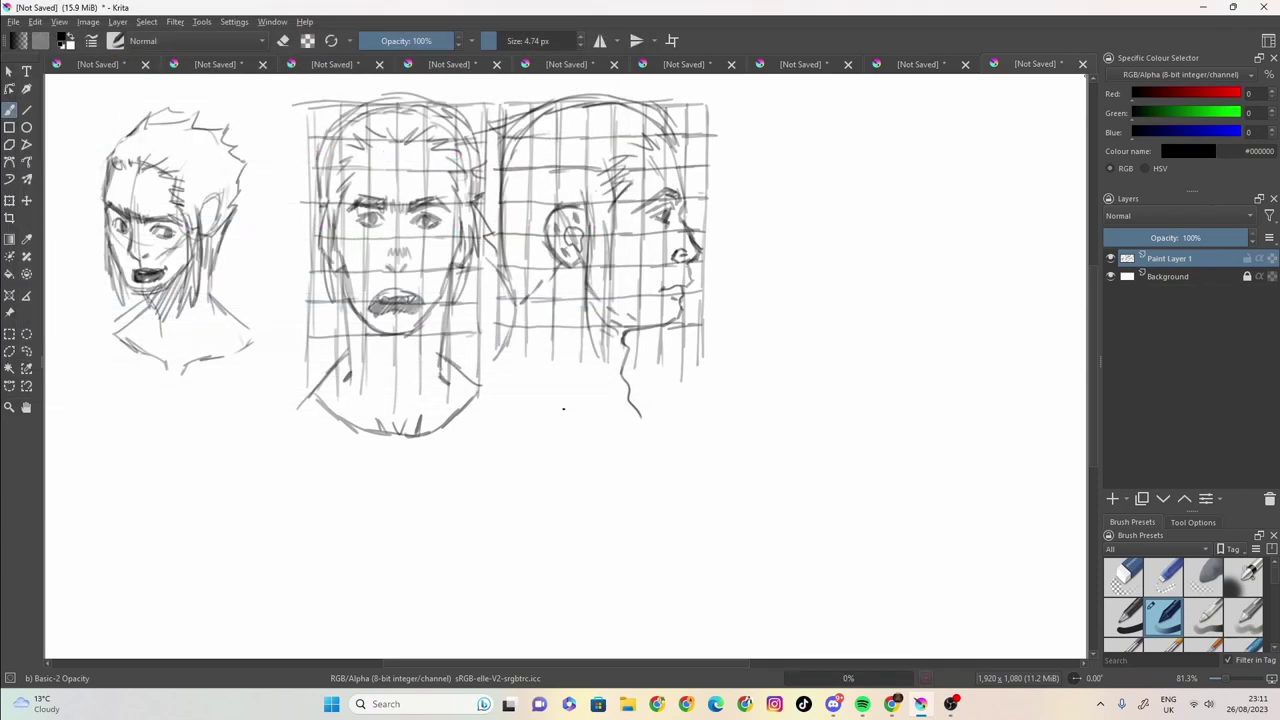
Step: Quit Krita without saving the modified untitled document of handwritten muscle names
click(1260, 7)
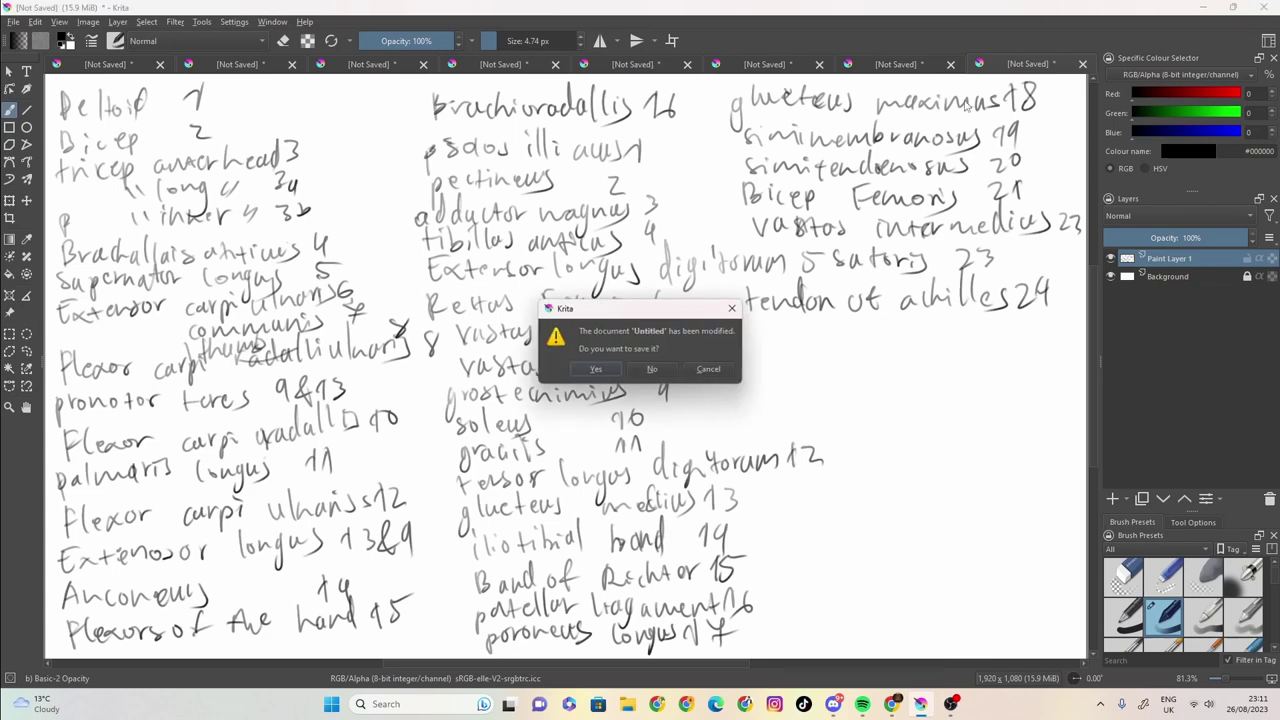
click(652, 369)
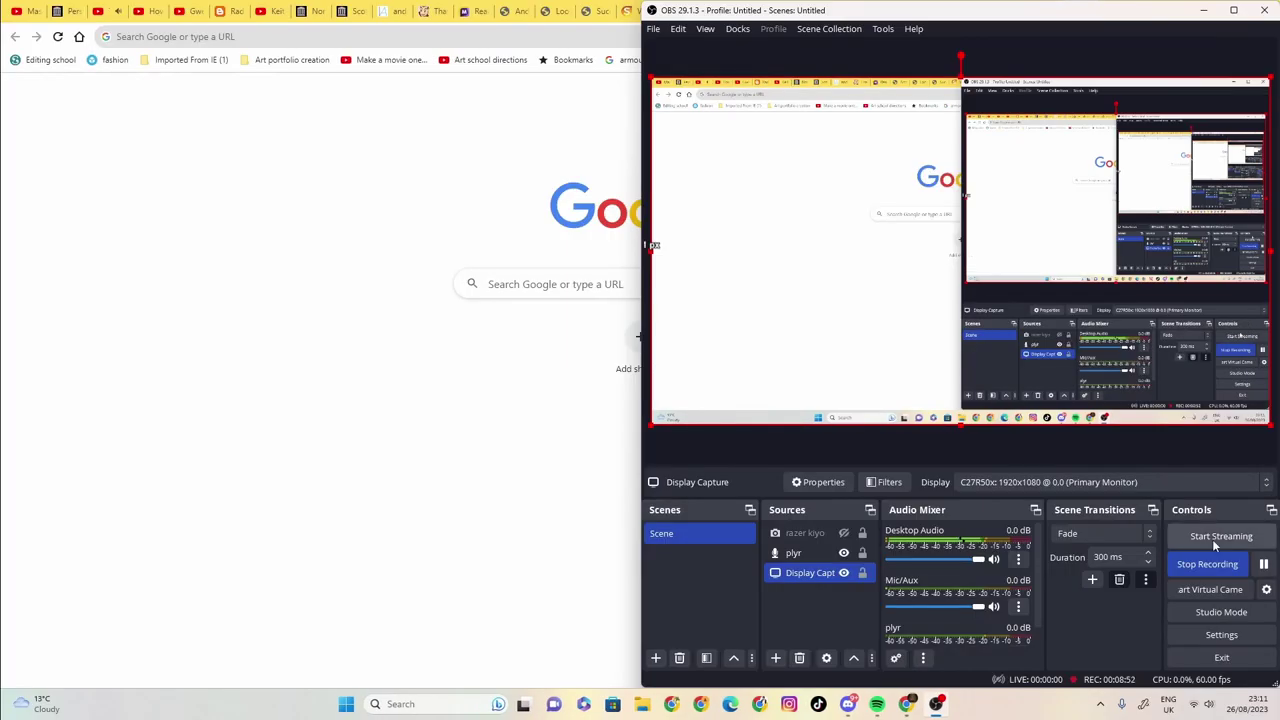